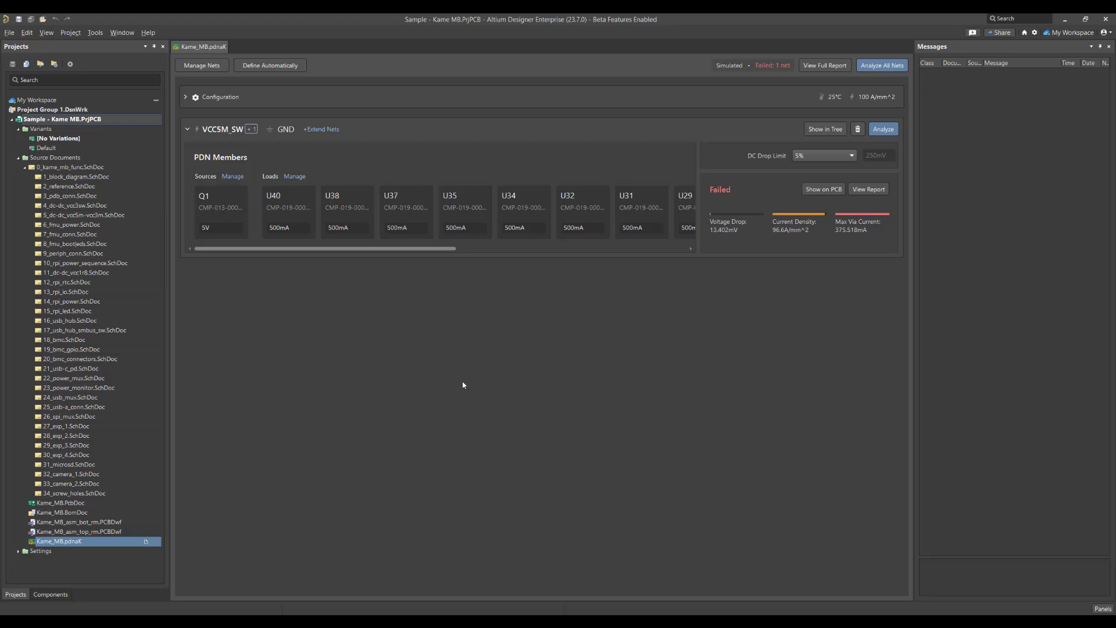
Step: Show the failed VCC5M_SW net's analysis results as a heatmap on the Kame_MB.PcbDoc board
click(815, 185)
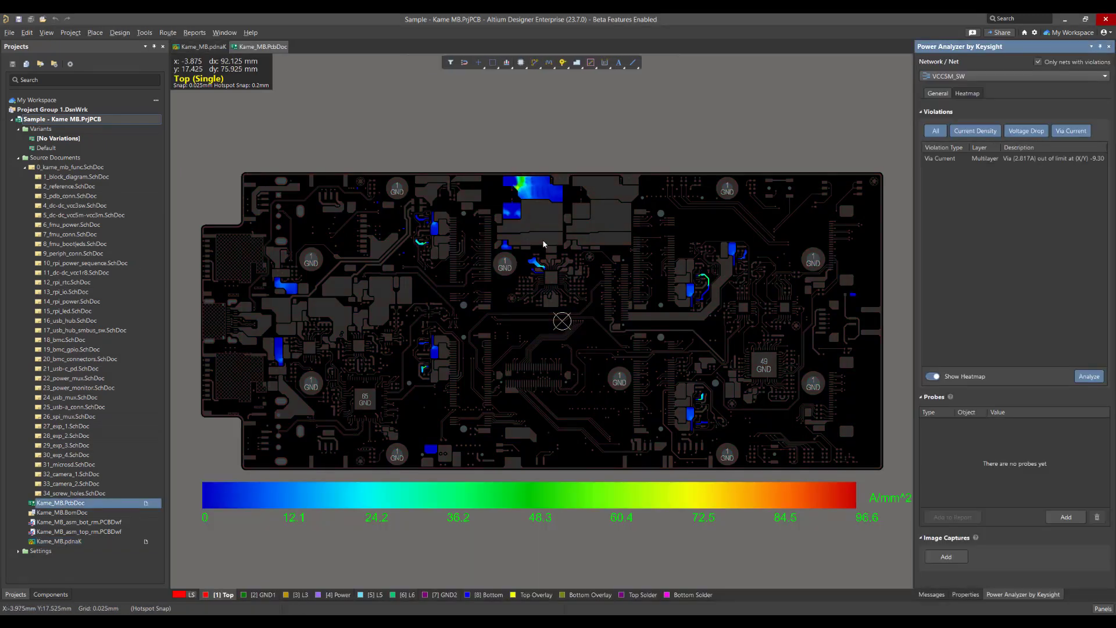
Step: Zoom into the heatmap hotspots, check the L3 and Power layers, then return to Top
scroll(487, 266, up, 2)
scroll(486, 266, up, 3)
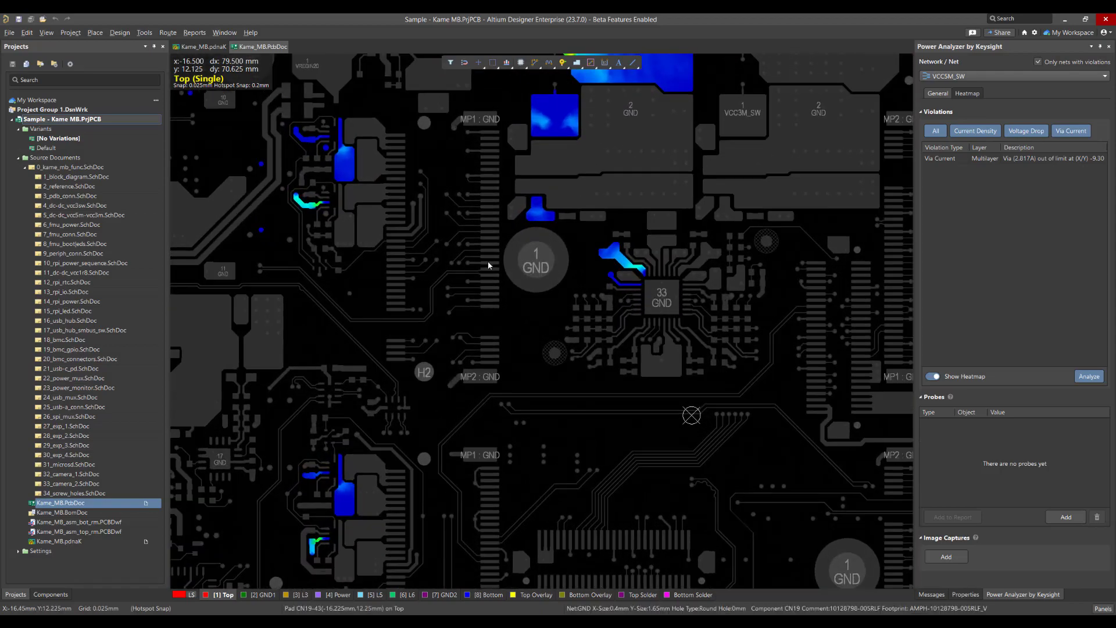
drag(488, 260, 498, 363)
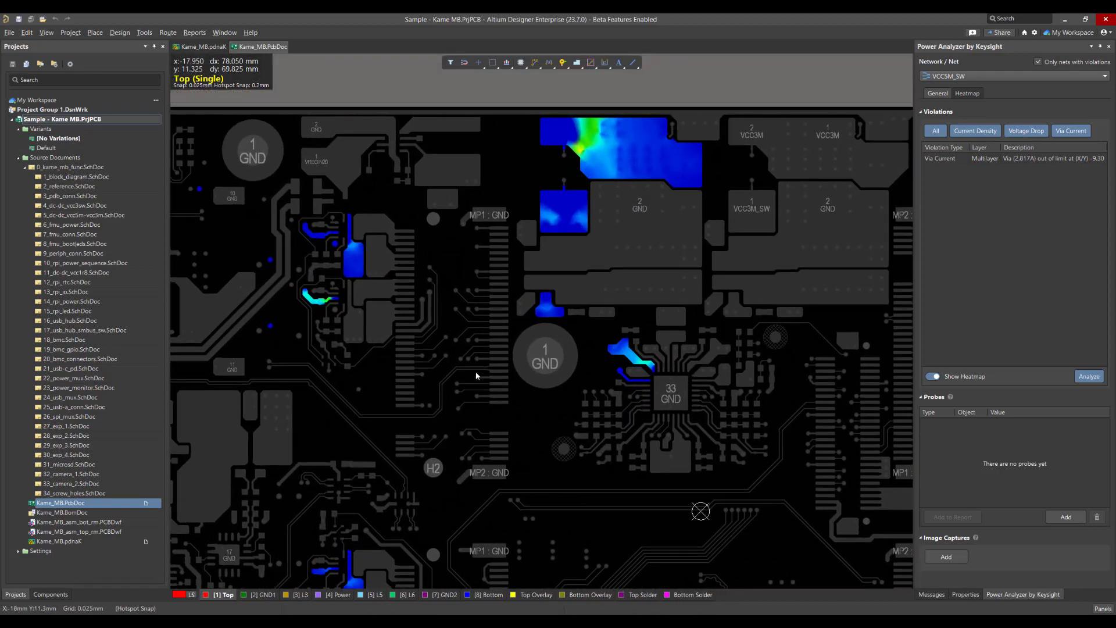
click(293, 595)
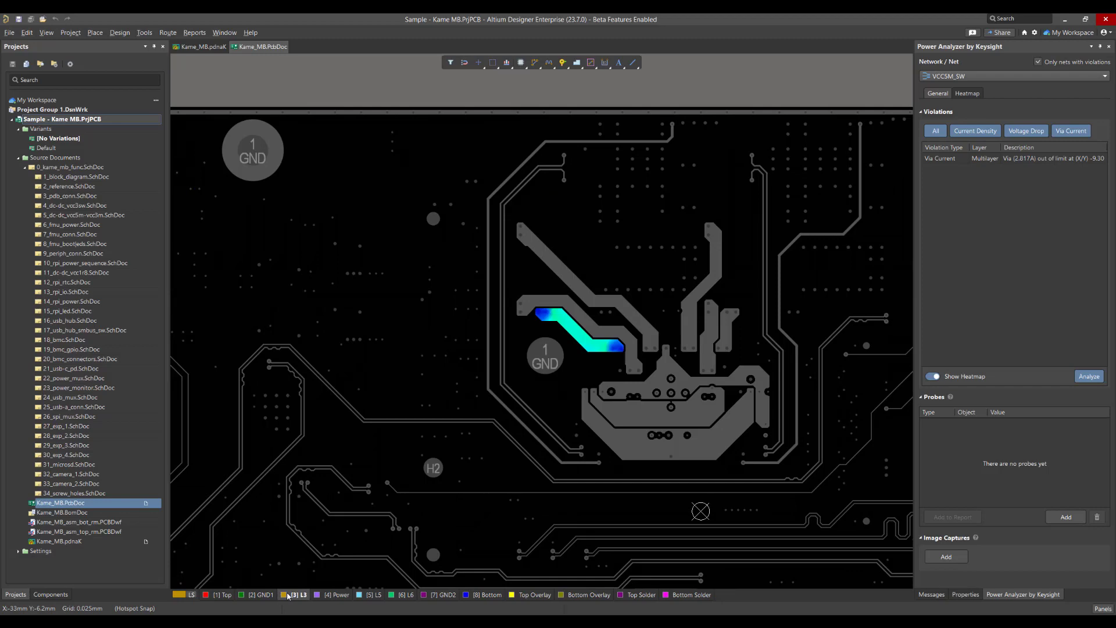
click(338, 596)
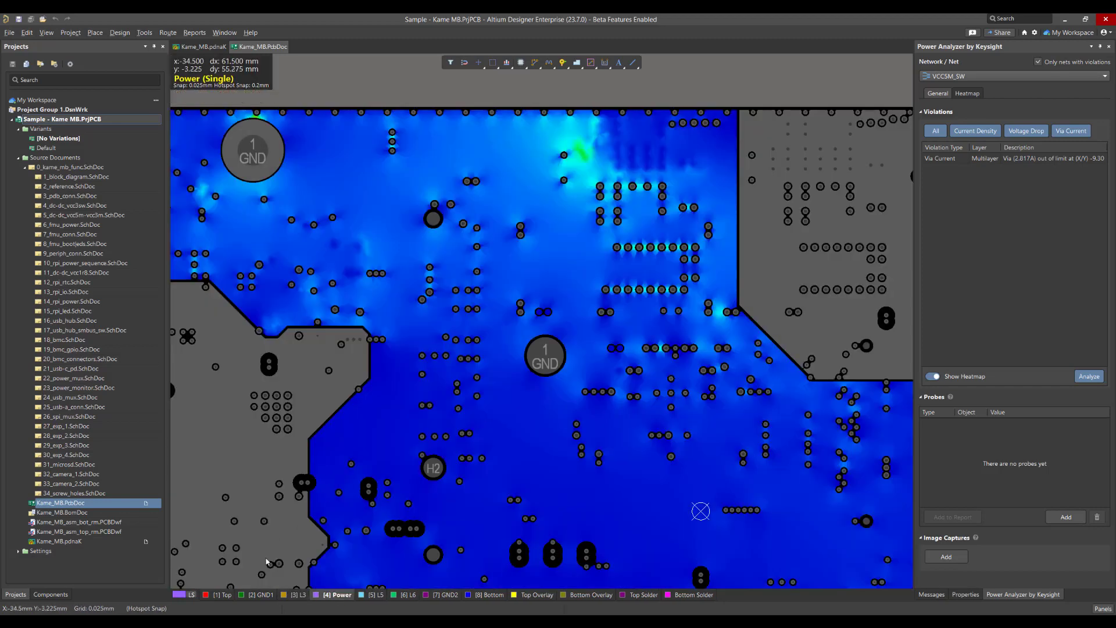
click(218, 596)
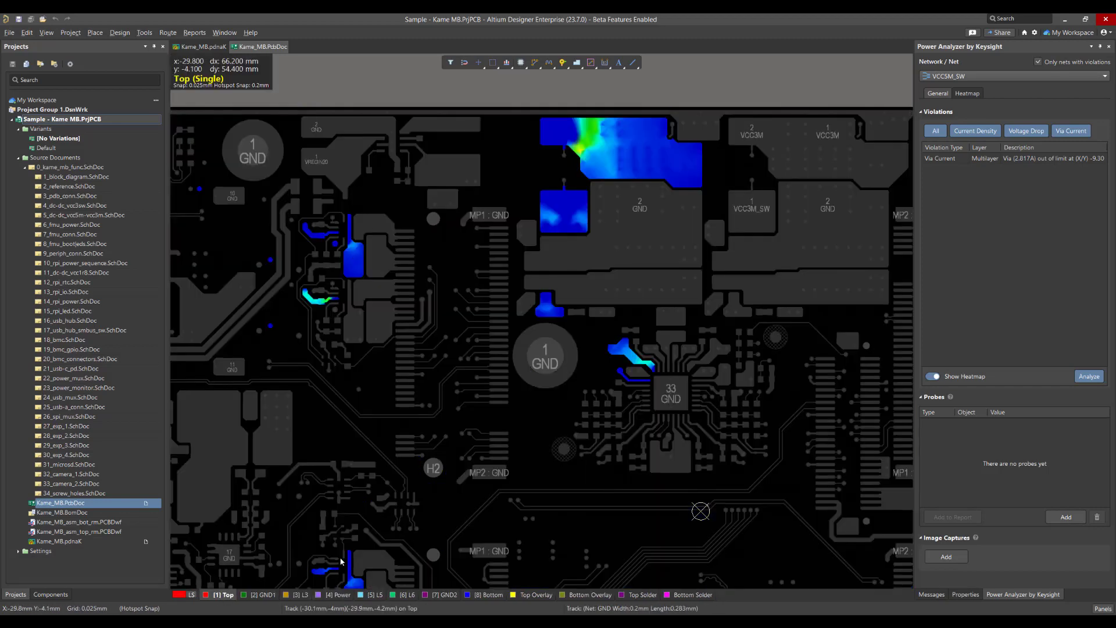
Step: Toggle the Only nets with violations filter, leaving all analysed nets listed
click(1038, 62)
click(1039, 62)
click(1039, 63)
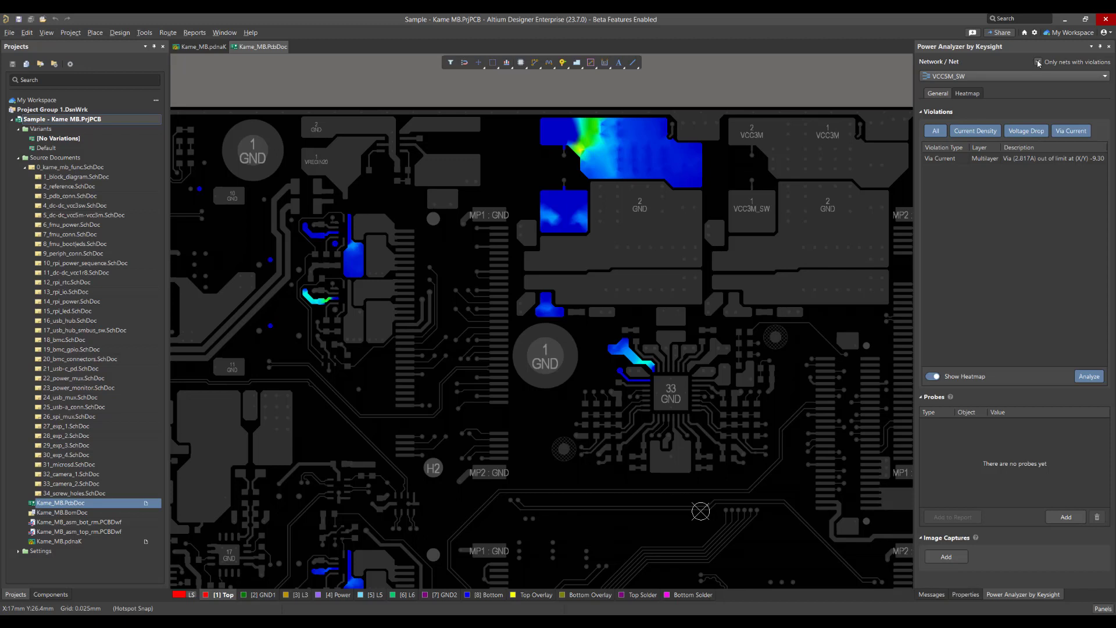
click(1039, 62)
click(1039, 62)
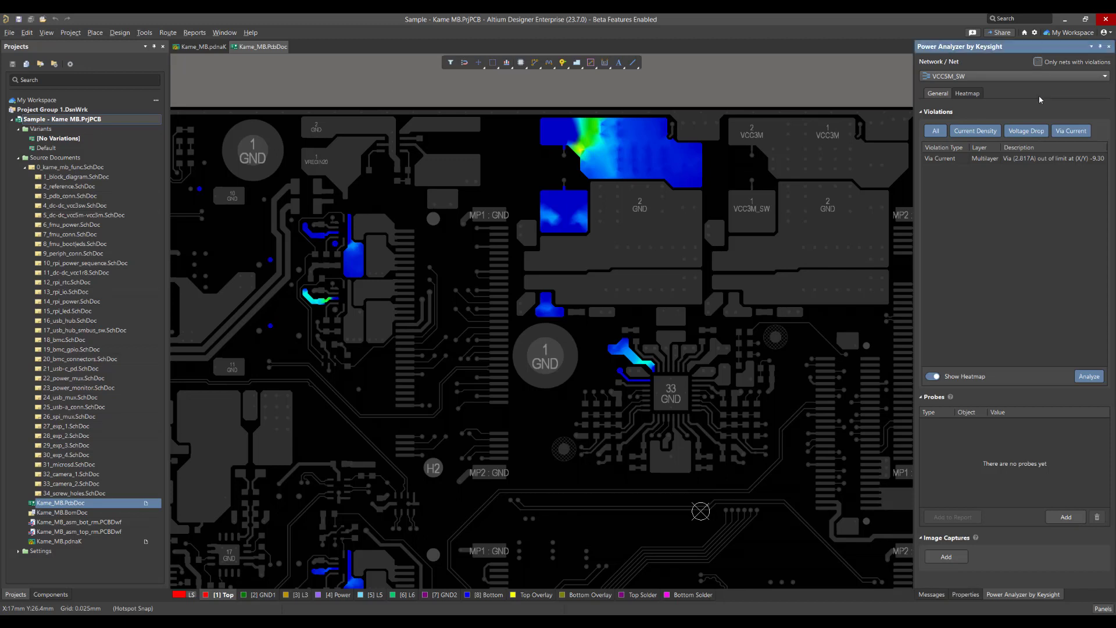
Step: Select VCC5M_SW, then VCC5M, and view the VCC5M heatmap on the Power layer
click(1036, 77)
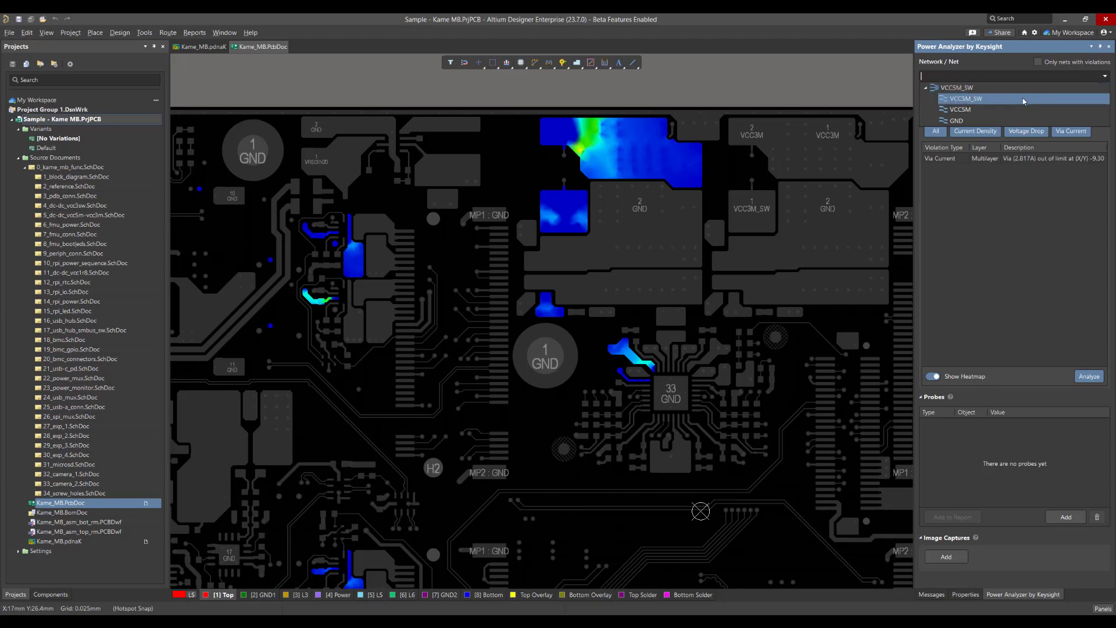
click(1023, 102)
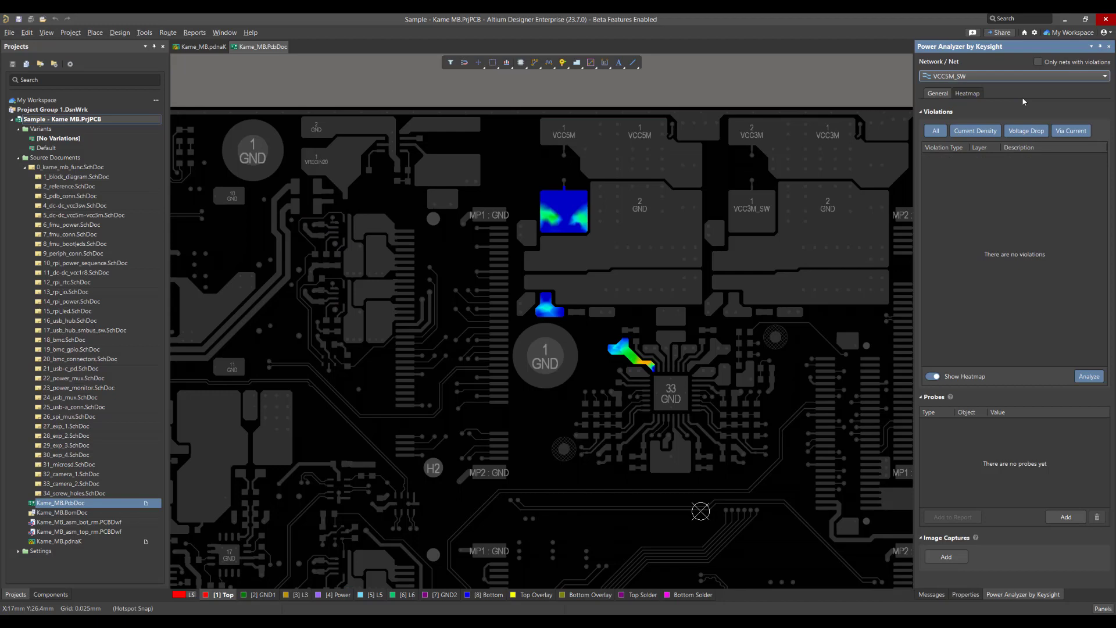
click(1024, 76)
click(1025, 104)
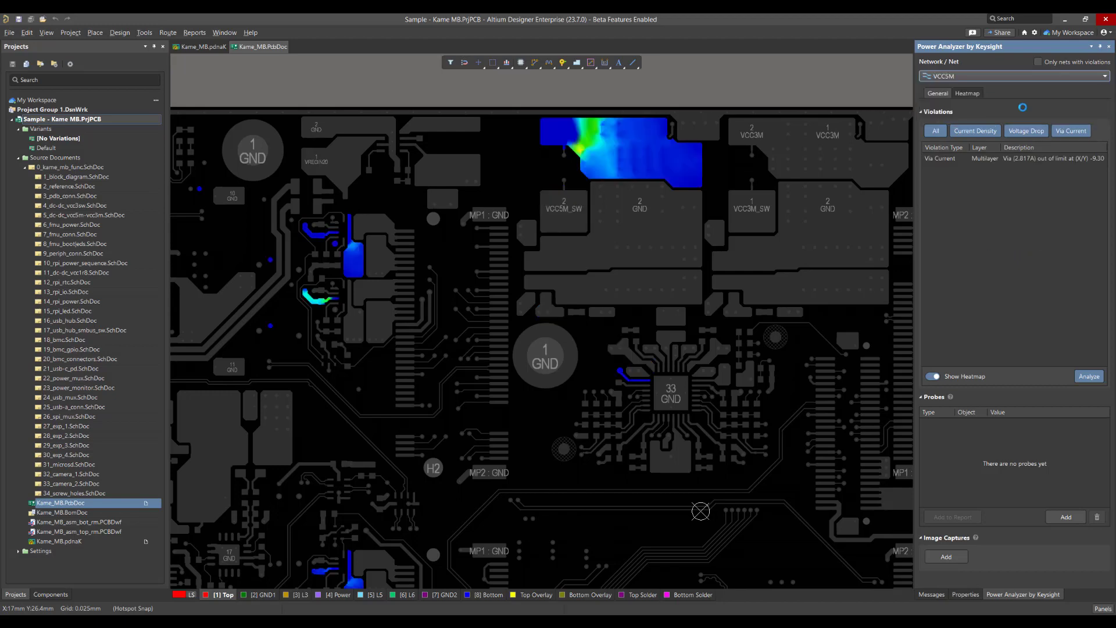
click(335, 594)
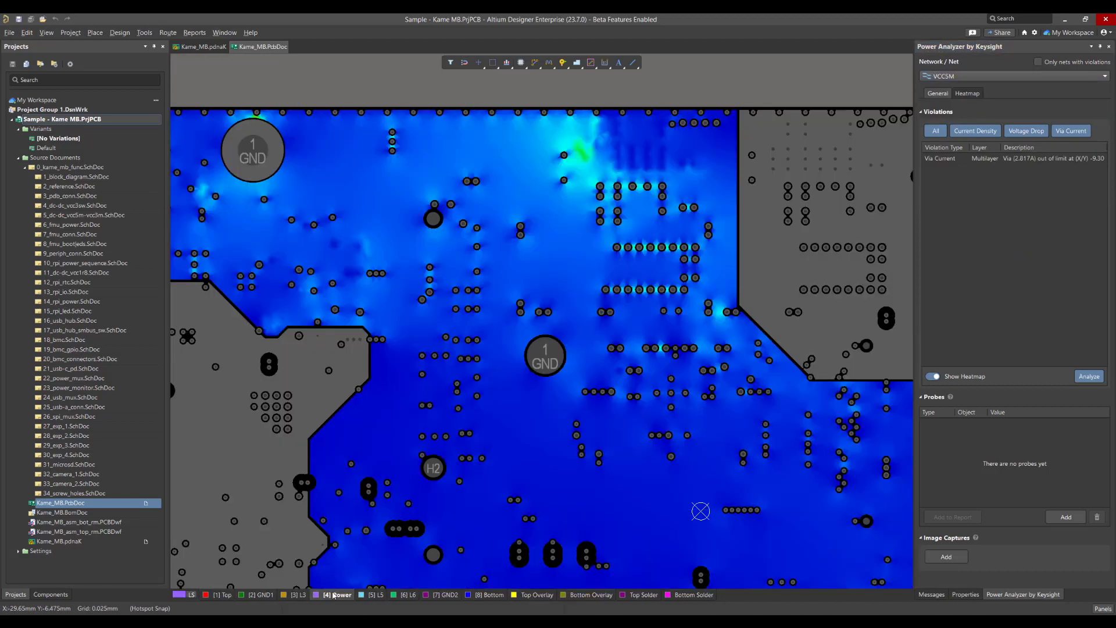
click(937, 94)
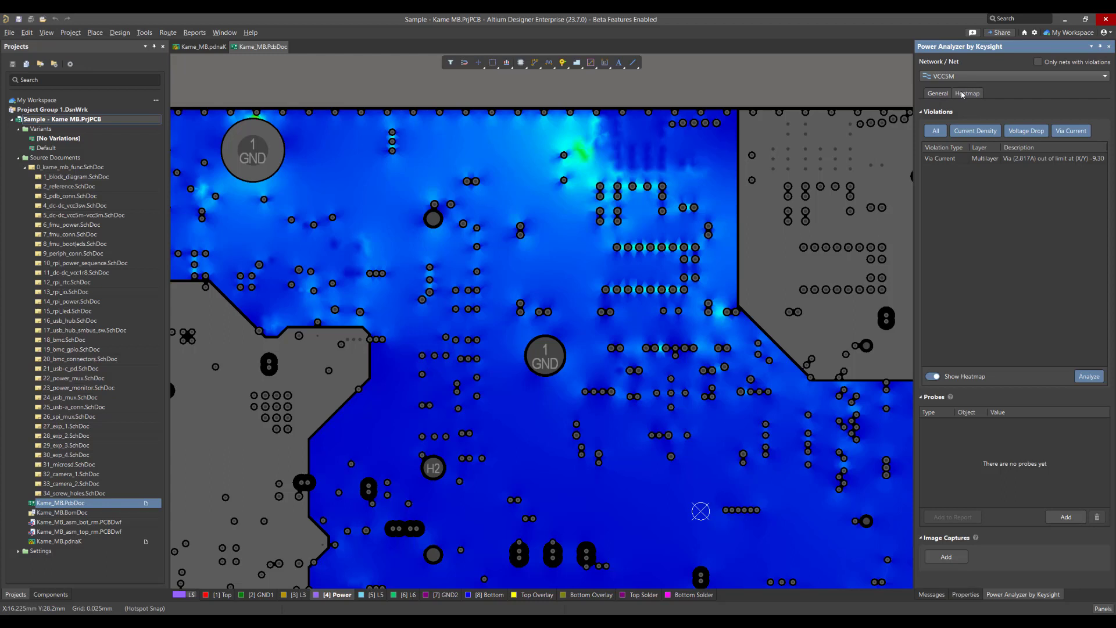
Step: Open the Heatmap settings showing the VCC5M density scale of 0–96.626 A/mm^2
click(962, 95)
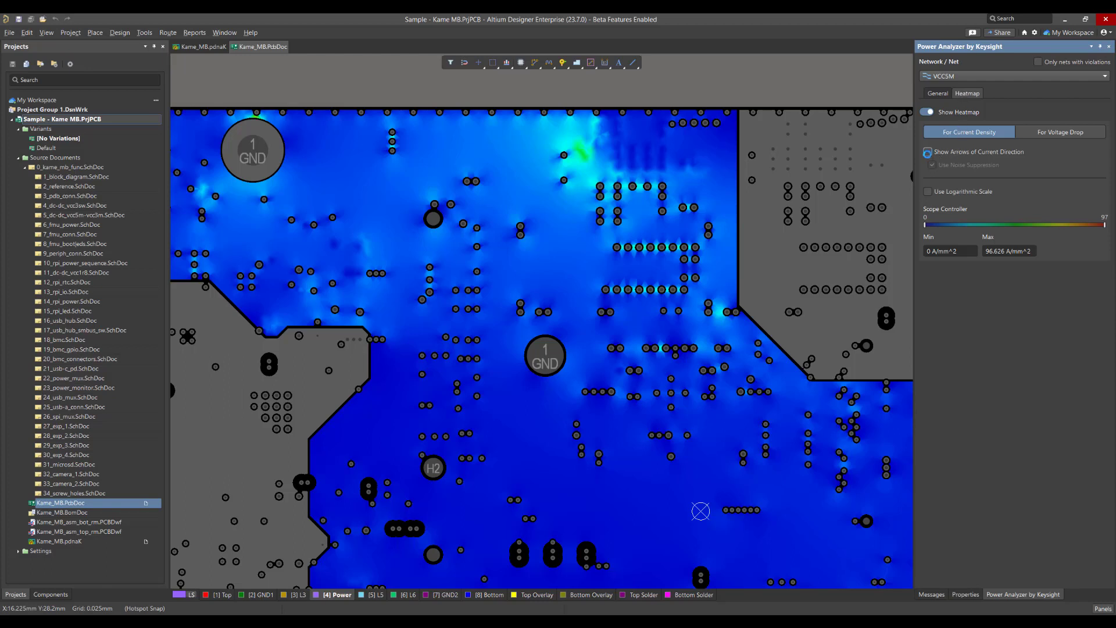
Step: Turn on current-direction arrows and pan around the Power plane to inspect them
click(927, 152)
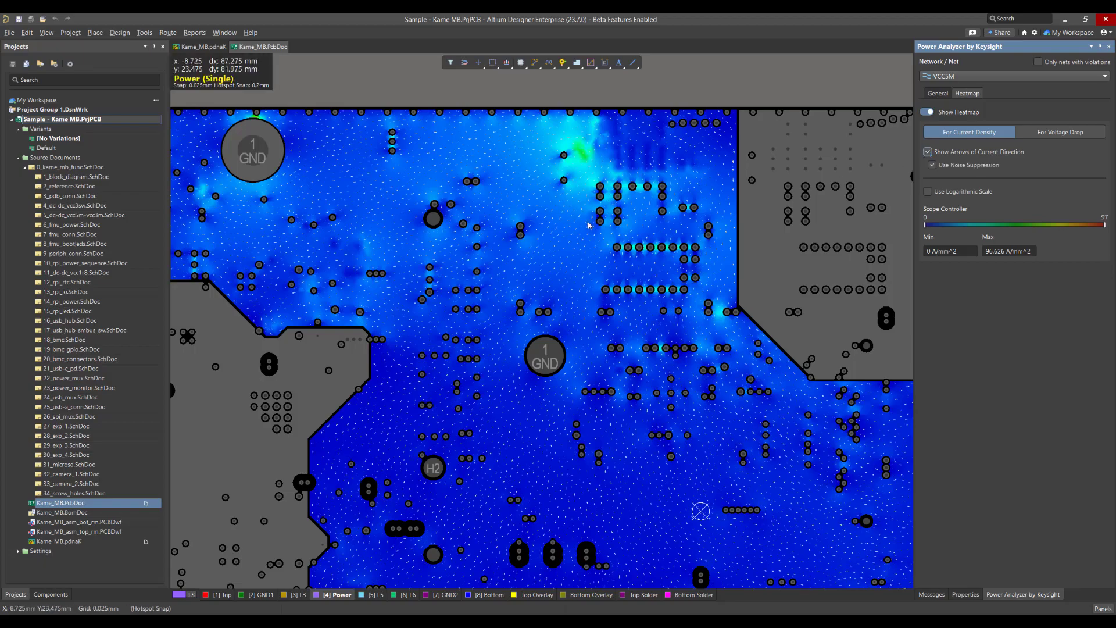
ctrl+scroll(532, 248, up, 5)
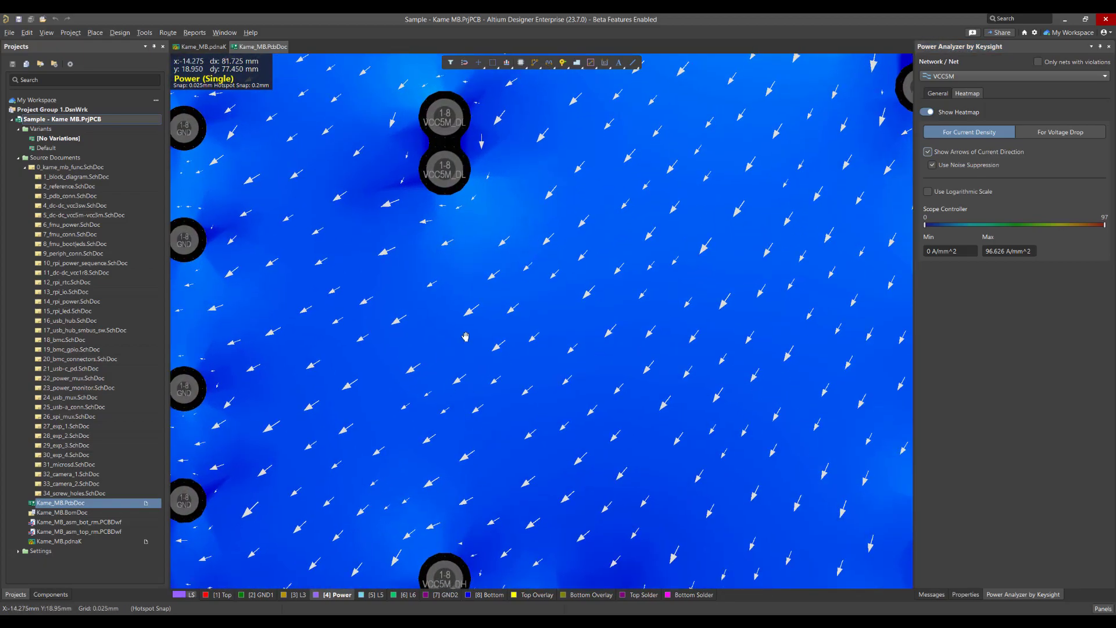
drag(289, 583, 559, 364)
scroll(559, 364, down, 6)
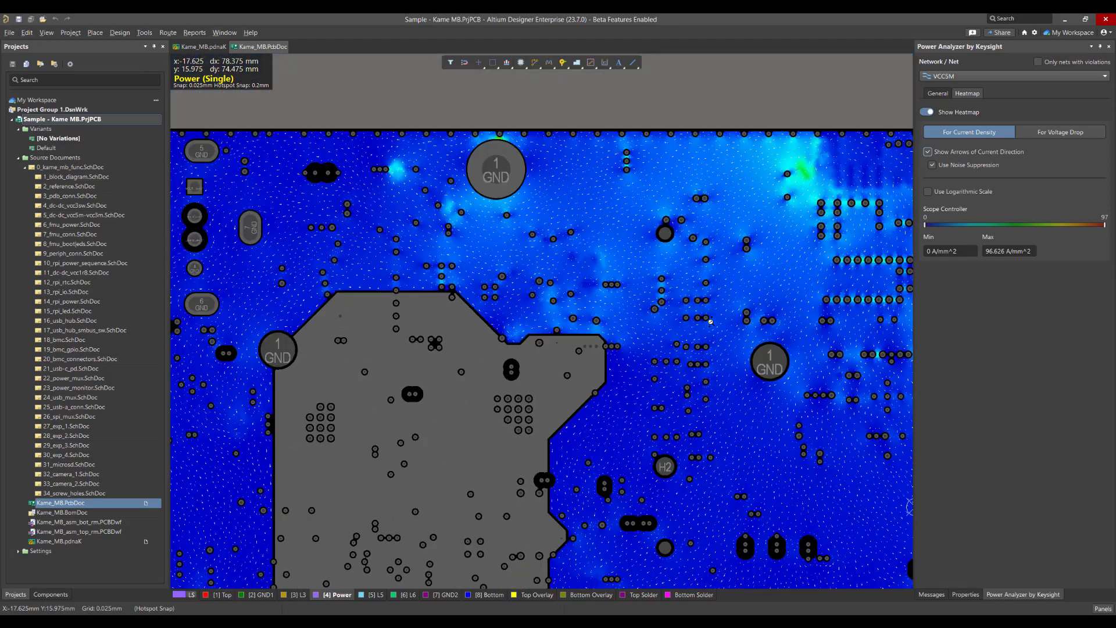
drag(711, 321, 508, 306)
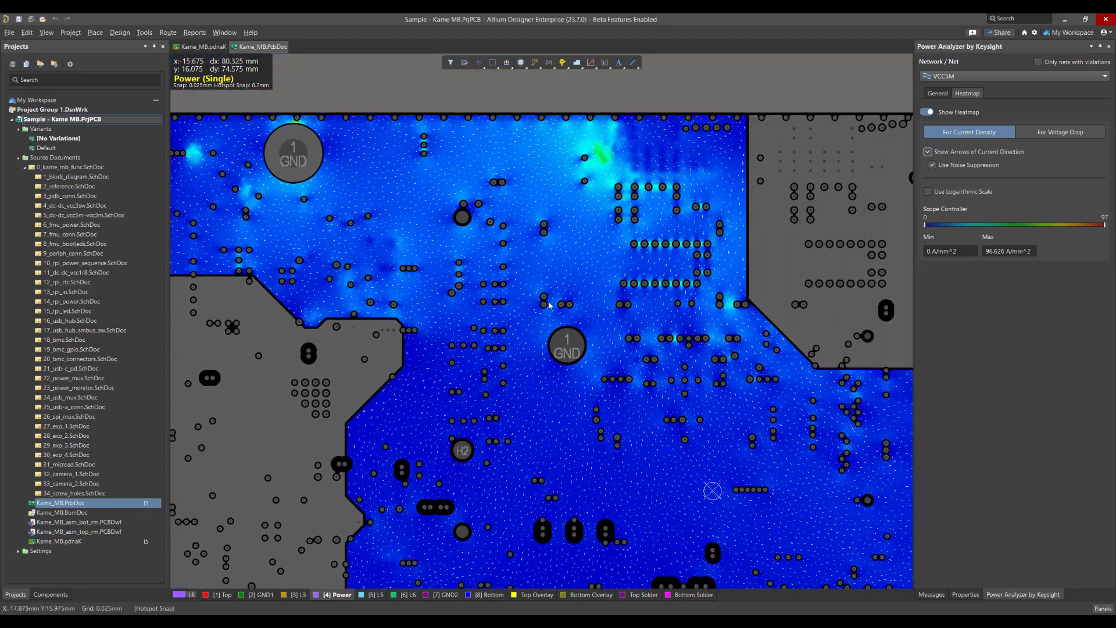
Step: Hide the arrows, briefly try a logarithmic scale, then narrow the range to 15.912–94.493 A/mm^2
click(928, 152)
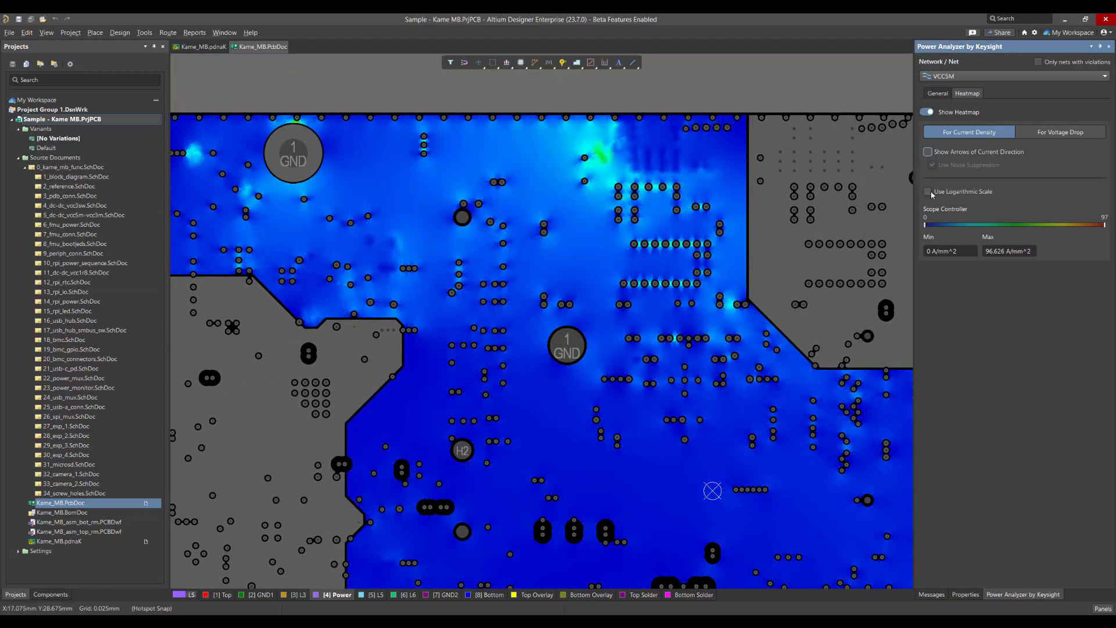
click(929, 192)
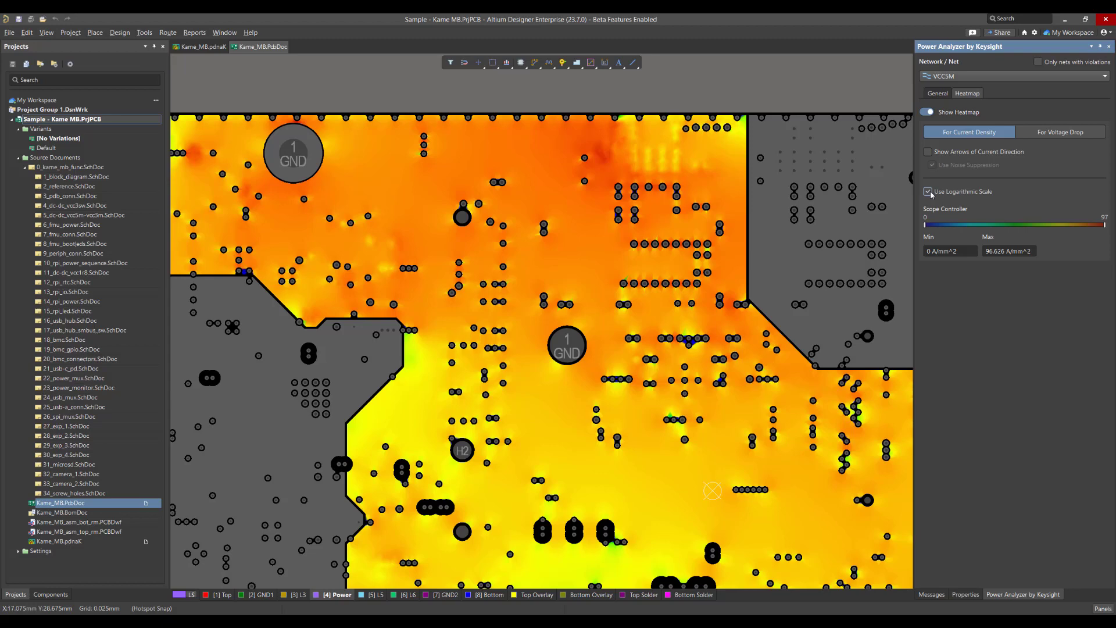
click(929, 192)
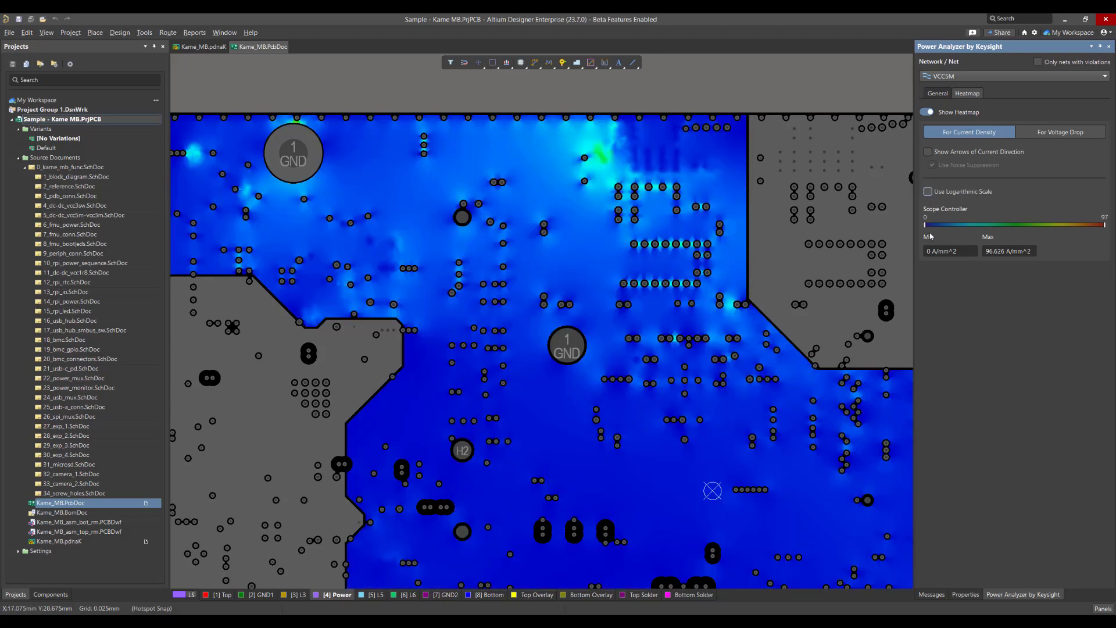
drag(925, 224, 955, 224)
mouse_move(1105, 225)
mouse_down()
mouse_move(1047, 225)
mouse_move(1101, 225)
mouse_up()
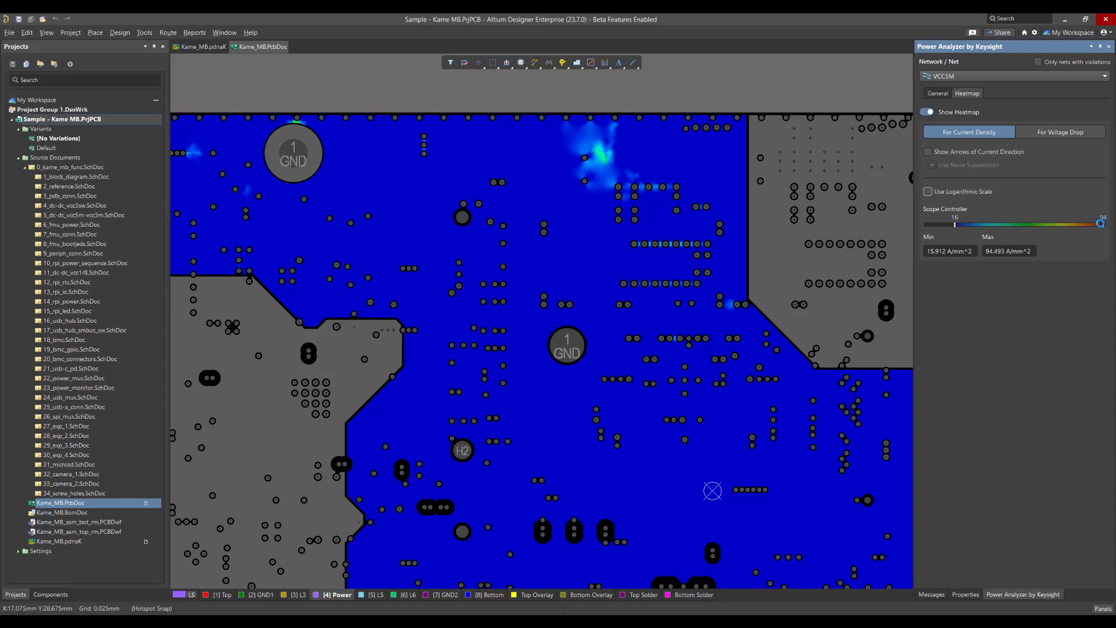
Step: Switch to a voltage-drop heatmap in volts with contours, moving the first contour to 4.981 V
click(1041, 132)
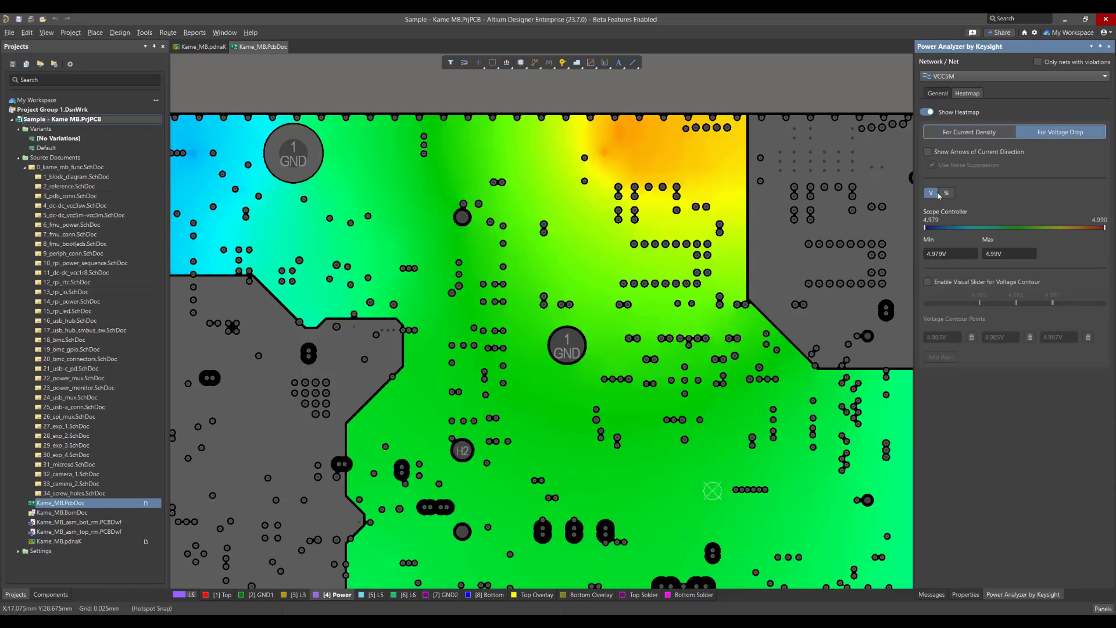
click(947, 193)
click(930, 193)
click(928, 282)
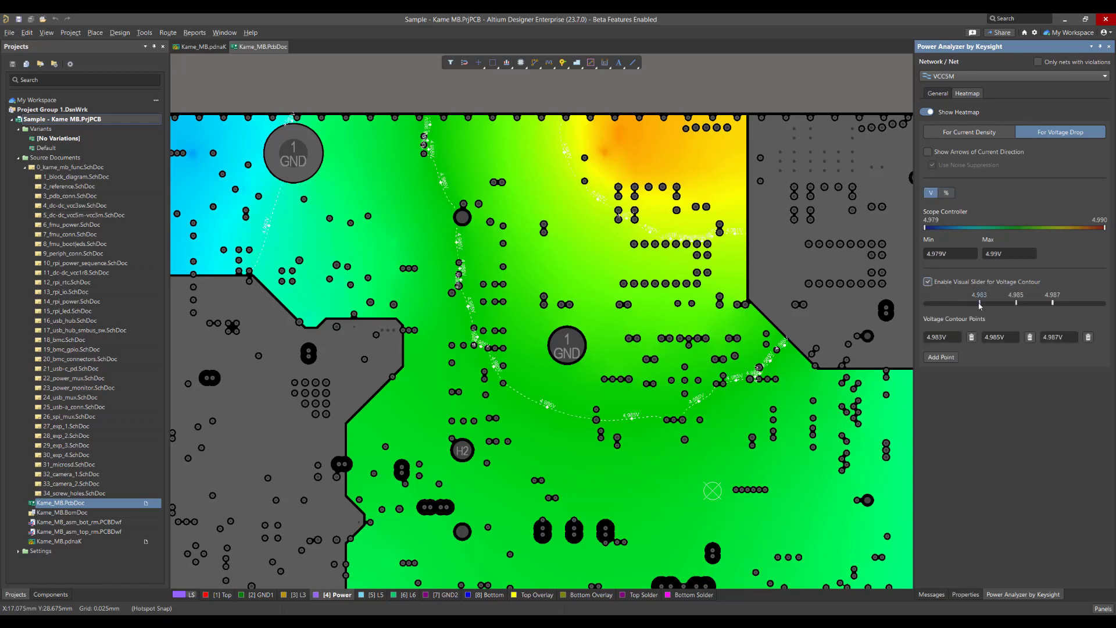
drag(979, 305, 951, 304)
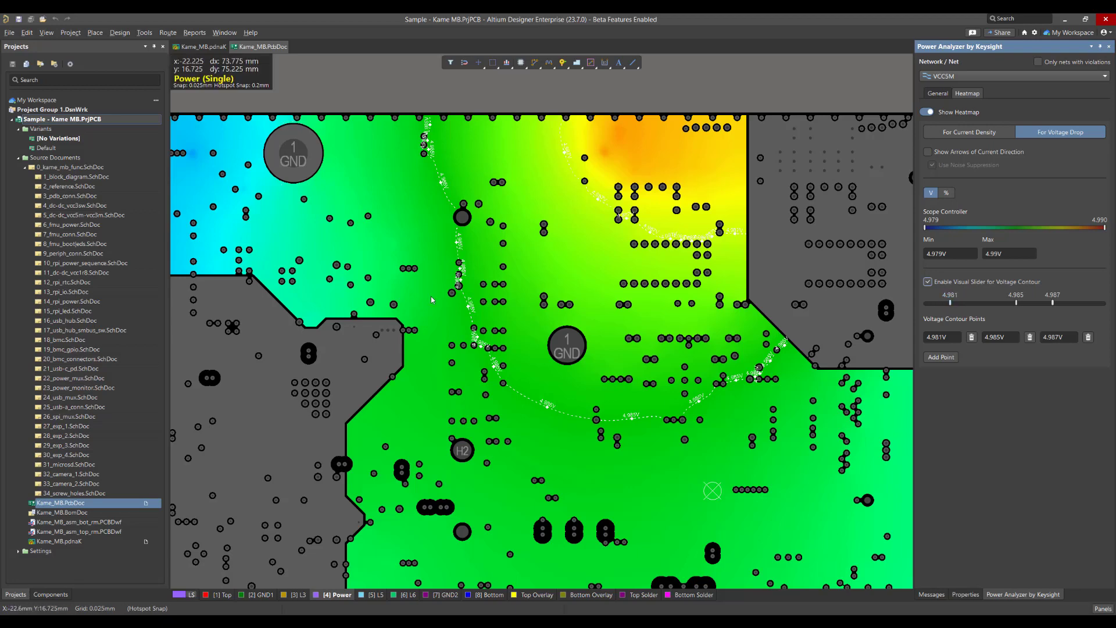
drag(444, 297, 737, 274)
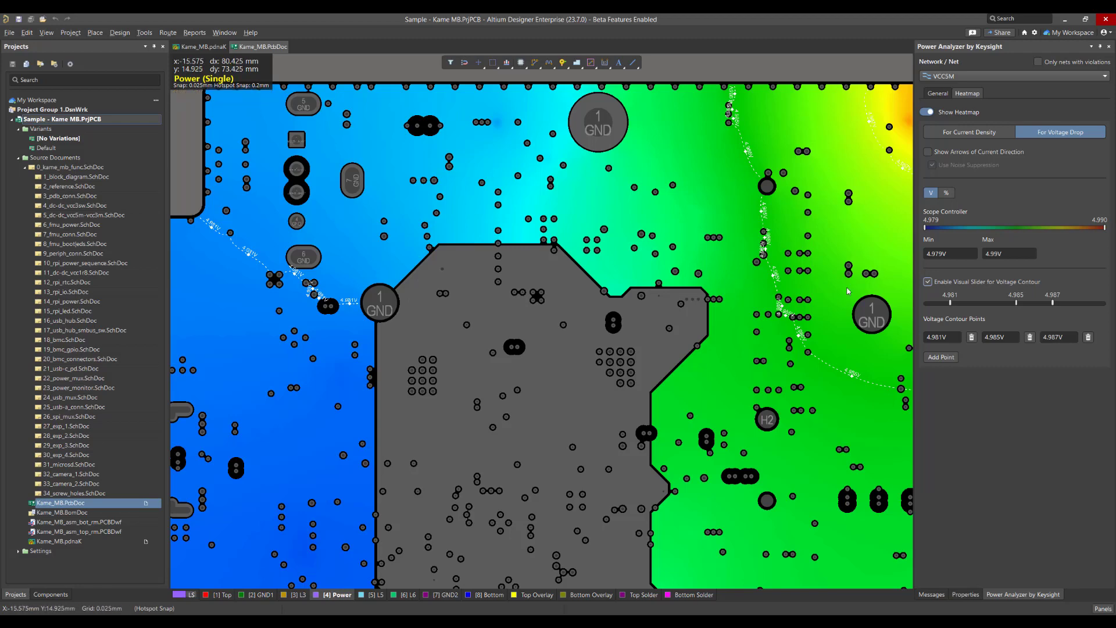
Step: Set the second contour point to 4.986 V, then add and delete an extra 4.979 V point
click(1009, 337)
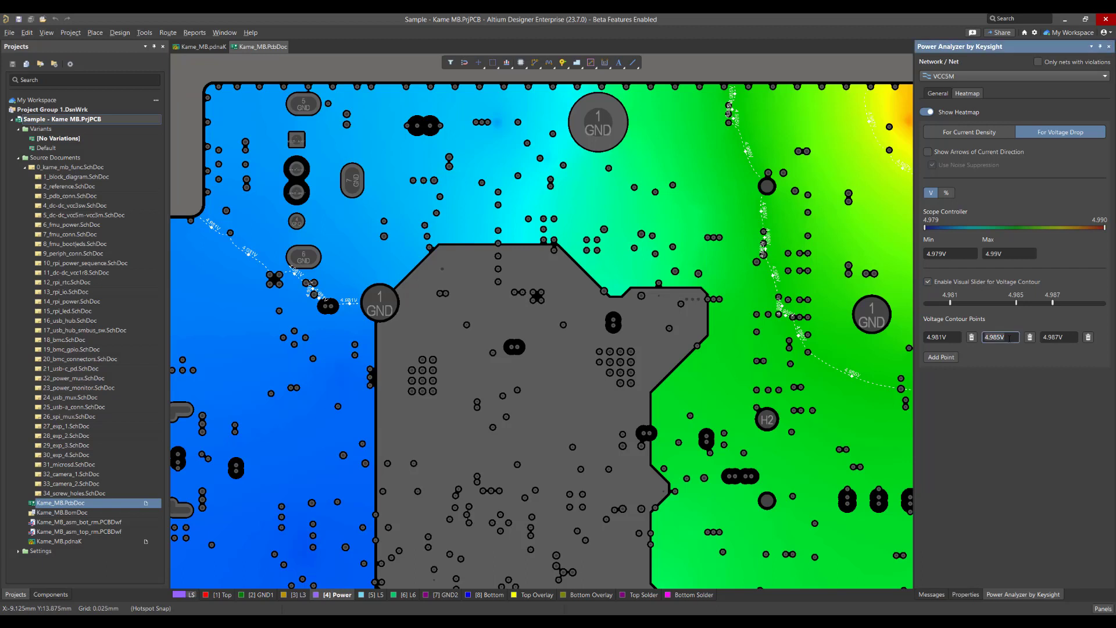
text(4.986)
key(Return)
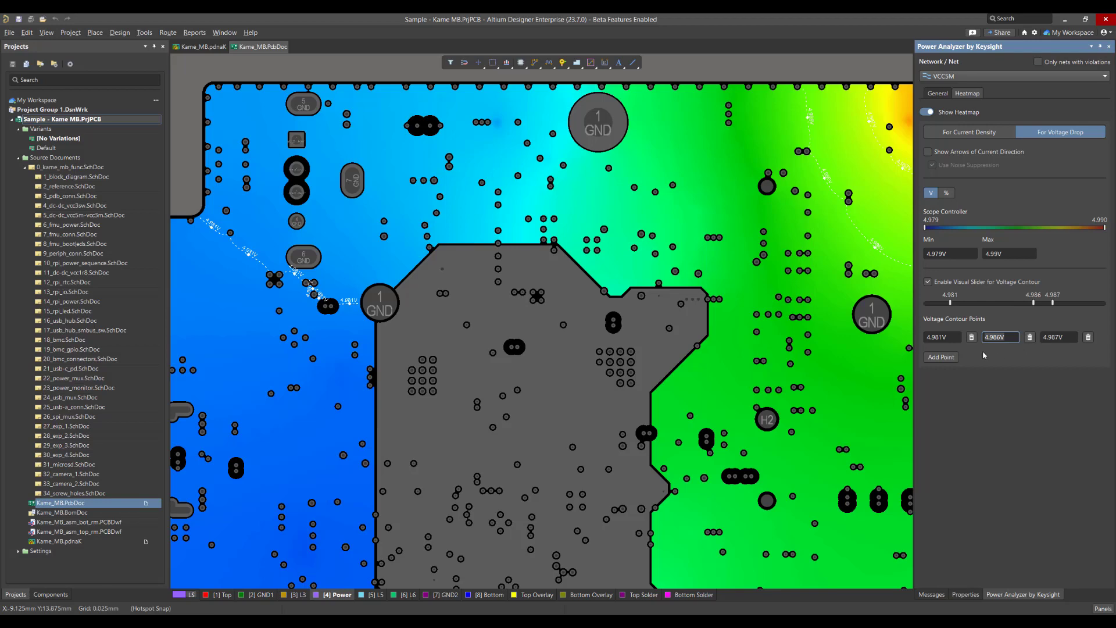
click(941, 357)
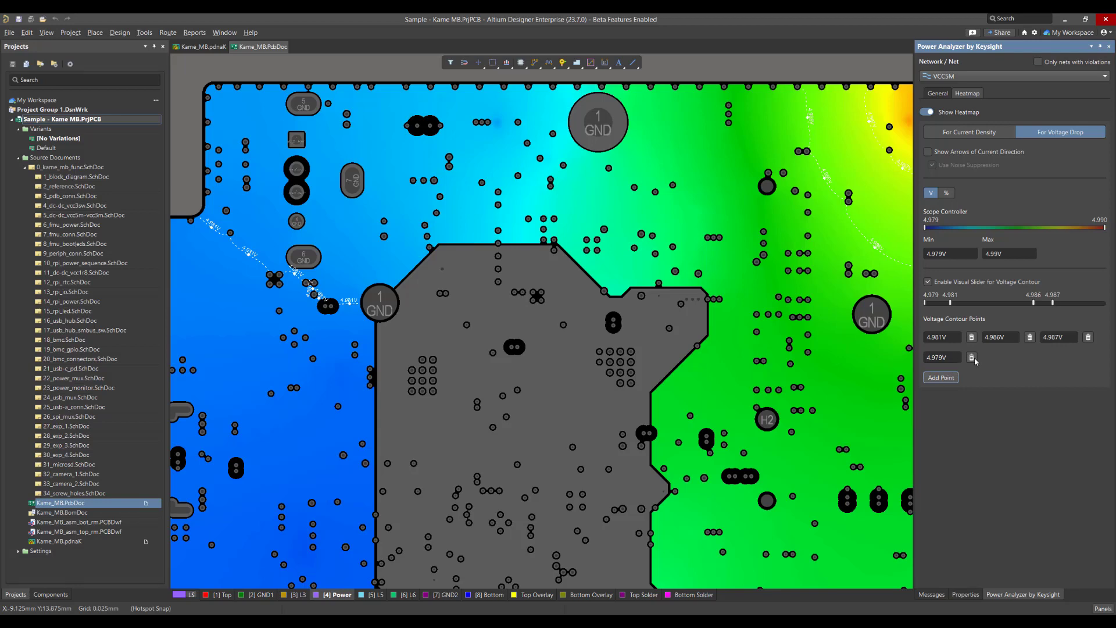
click(972, 359)
Step: Return to current density, toggle the Via Current filter, and jump to the 2.817 A VCC5M violation
click(982, 131)
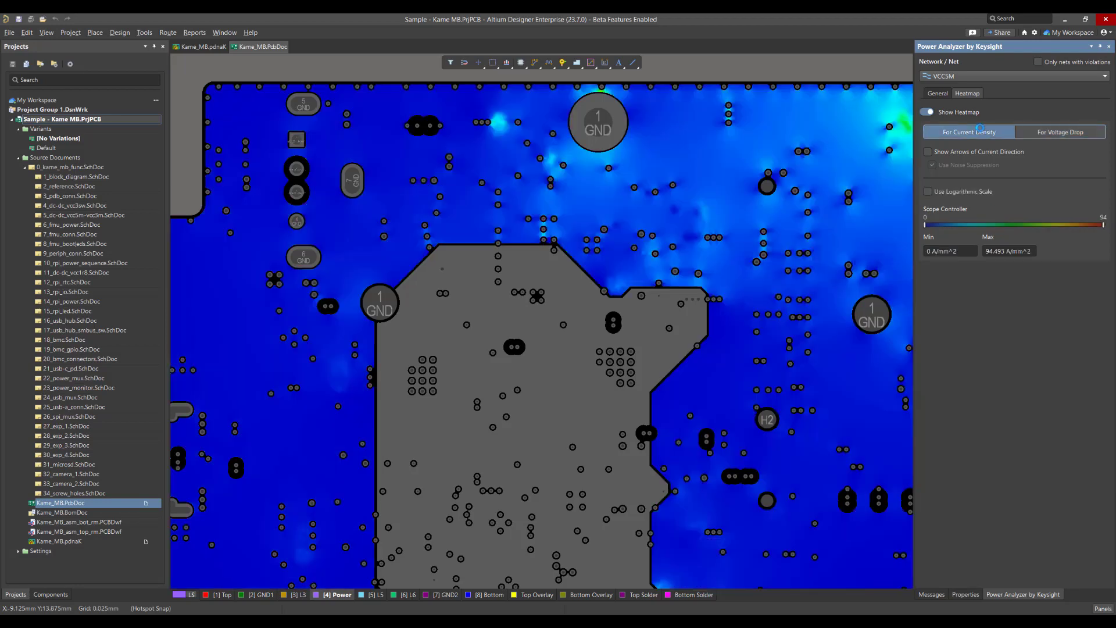
click(945, 95)
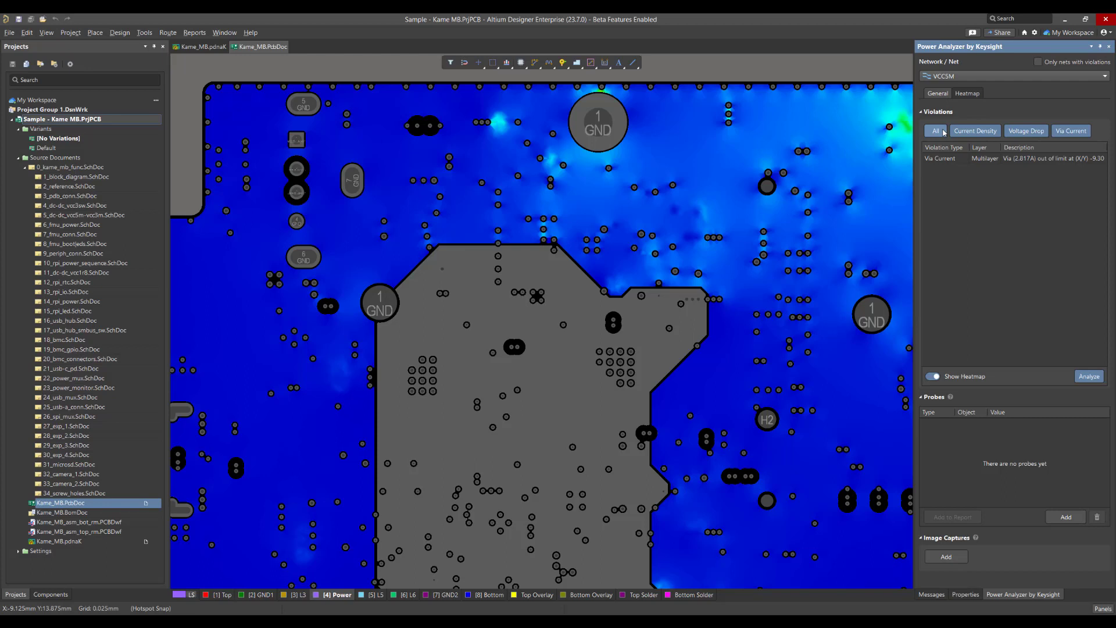
click(1068, 135)
click(1068, 135)
click(1000, 159)
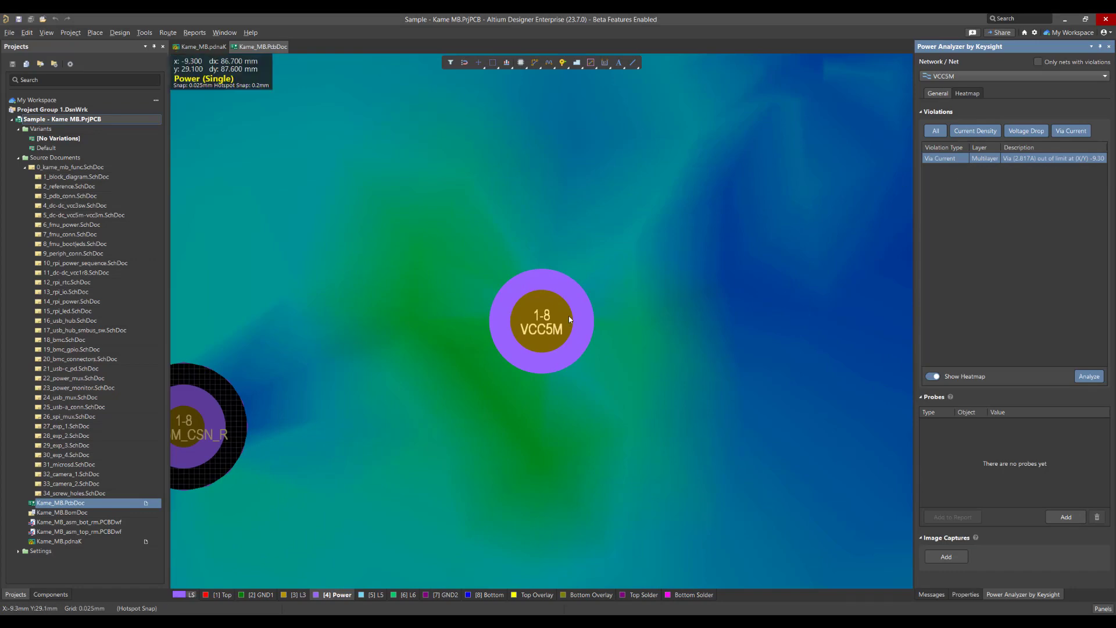
Step: Zoom around the flagged via and view the plain [1] Top copper layer
scroll(542, 322, up, 1)
scroll(541, 322, down, 3)
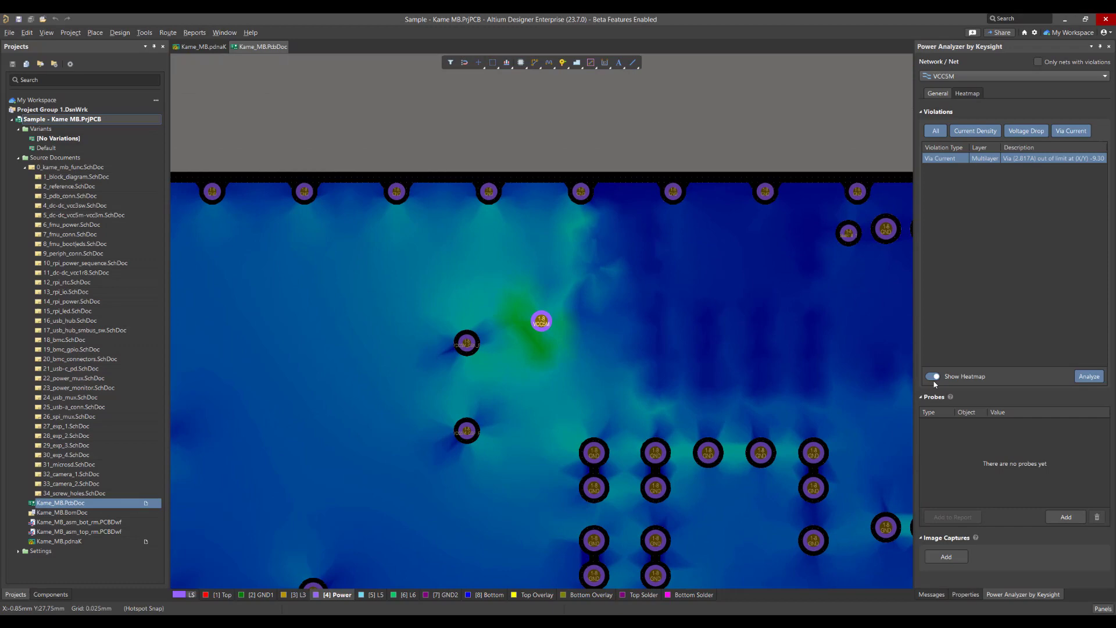
click(225, 595)
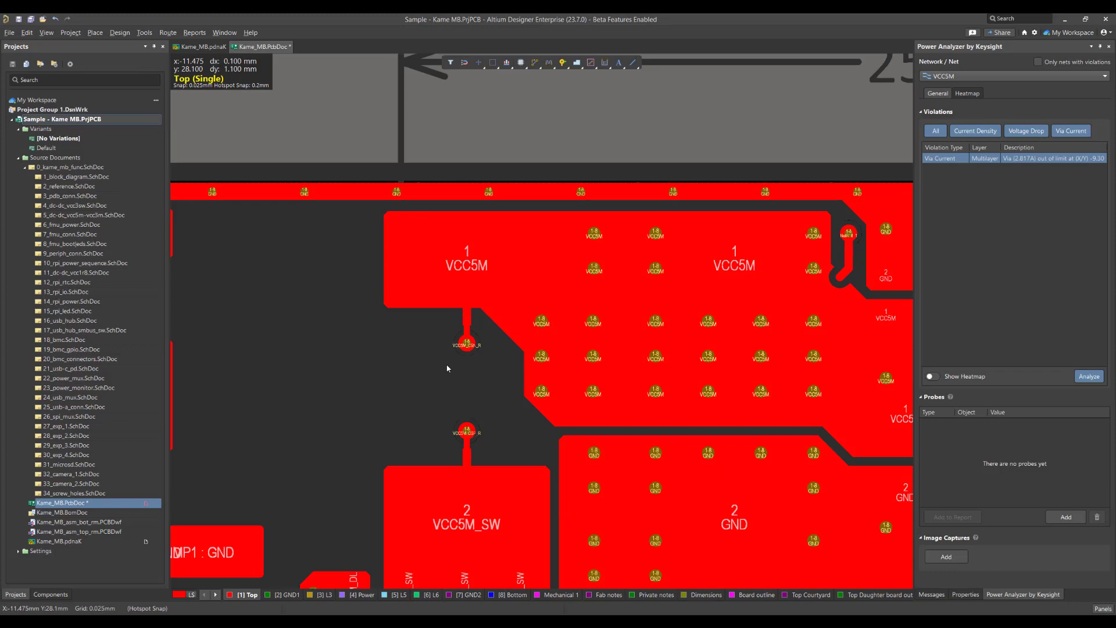
Step: Rerun the power analysis to restore the VCC5M Top-layer current-density heatmap with no violations
click(1089, 376)
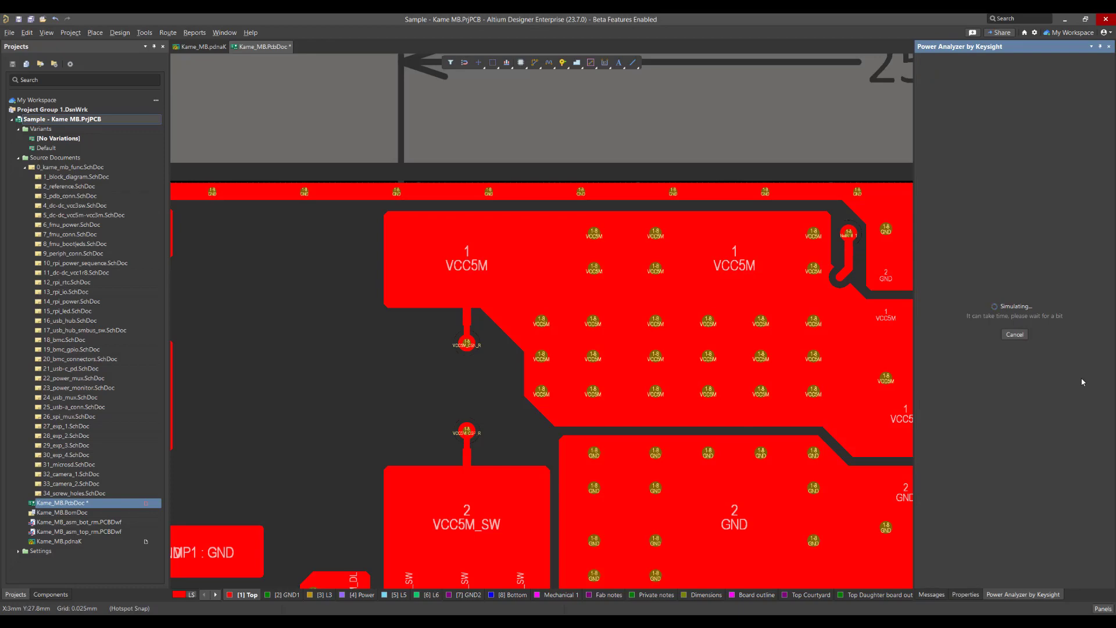
scroll(581, 337, down, 4)
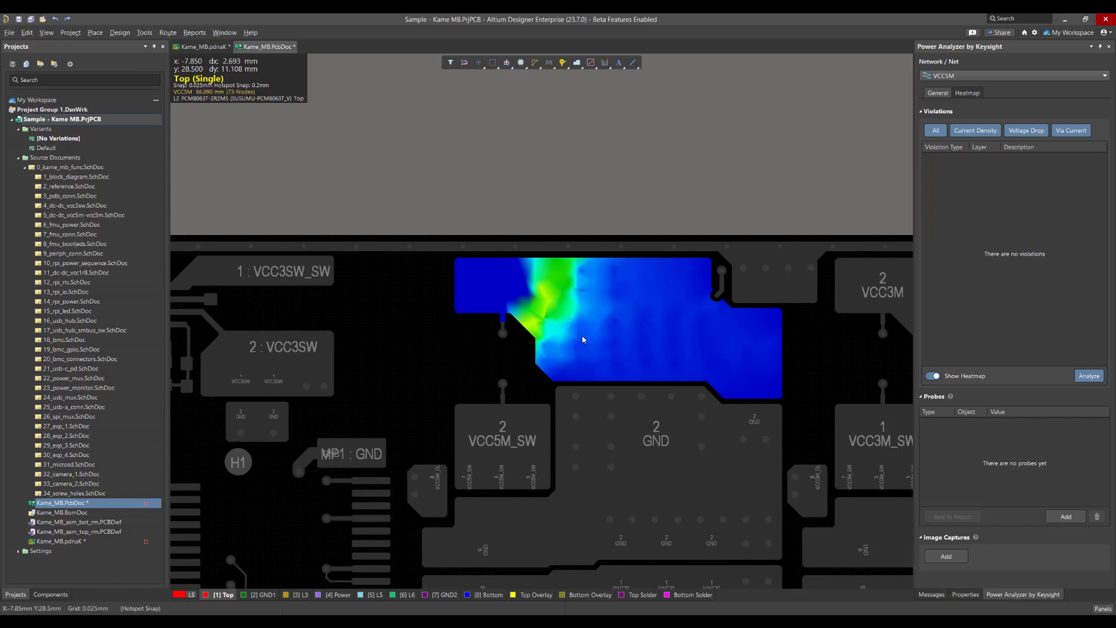
Step: Show the VCC5M heatmap on the [4] Power plane, zoomed in near the upper GND pad
drag(581, 336, 620, 314)
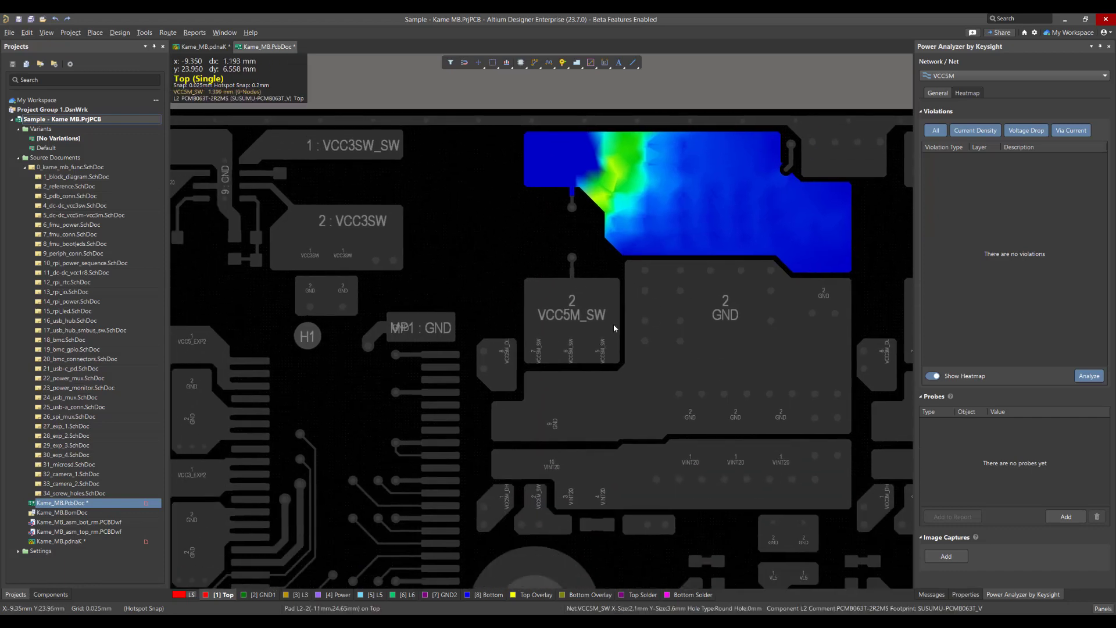
click(347, 591)
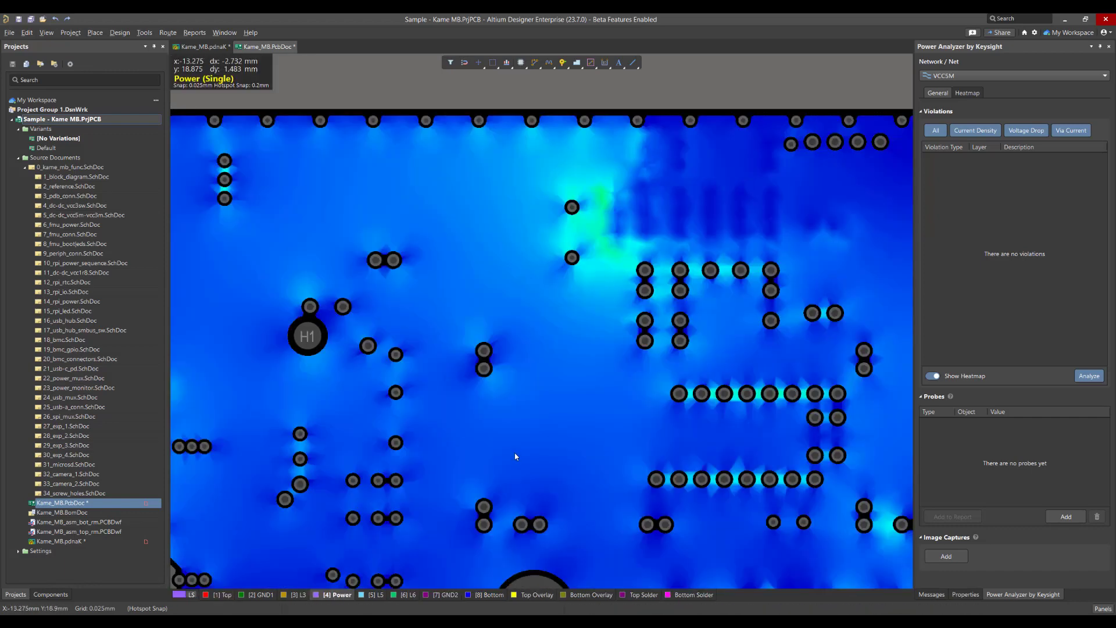
scroll(512, 459, down, 3)
drag(507, 467, 570, 385)
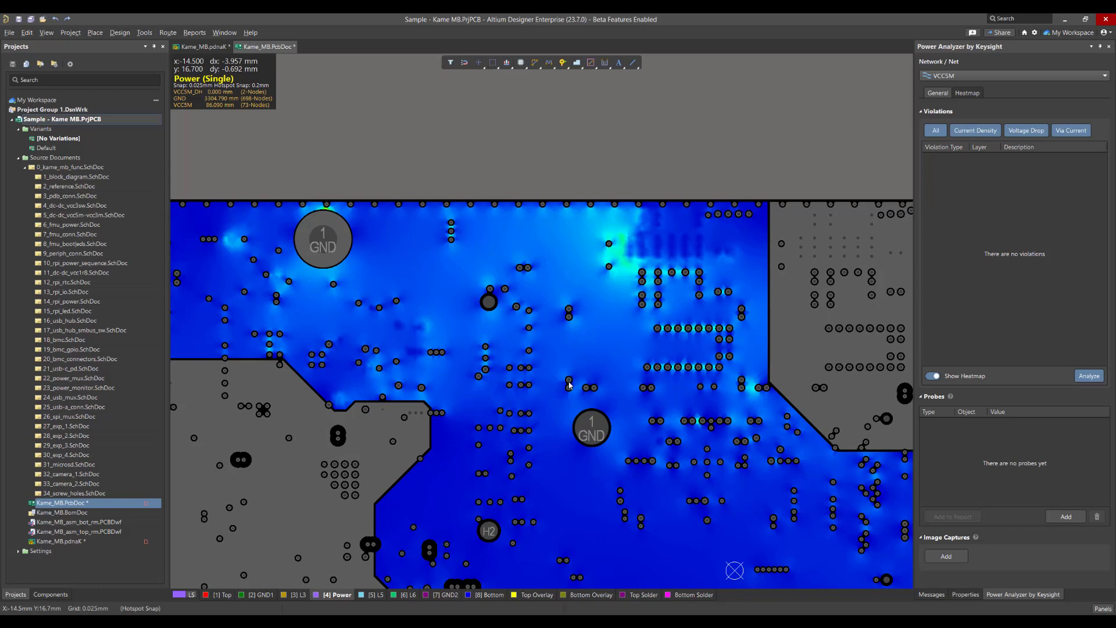
scroll(464, 281, up, 4)
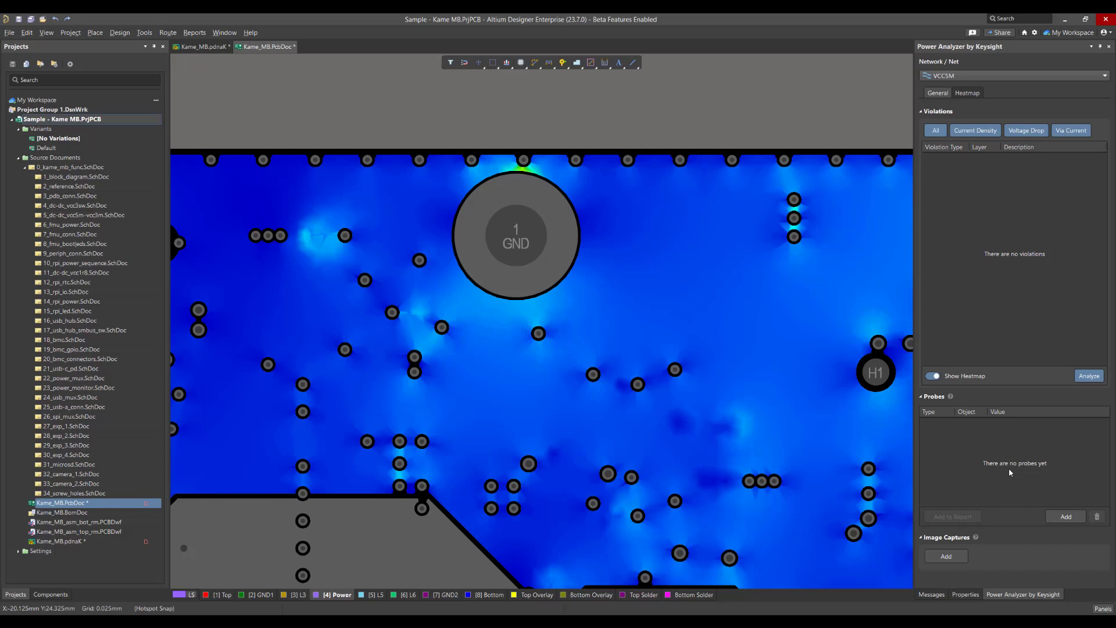
Step: Place a single density probe just above the top GND pad, reading 57.32 A/mm^2
click(1065, 518)
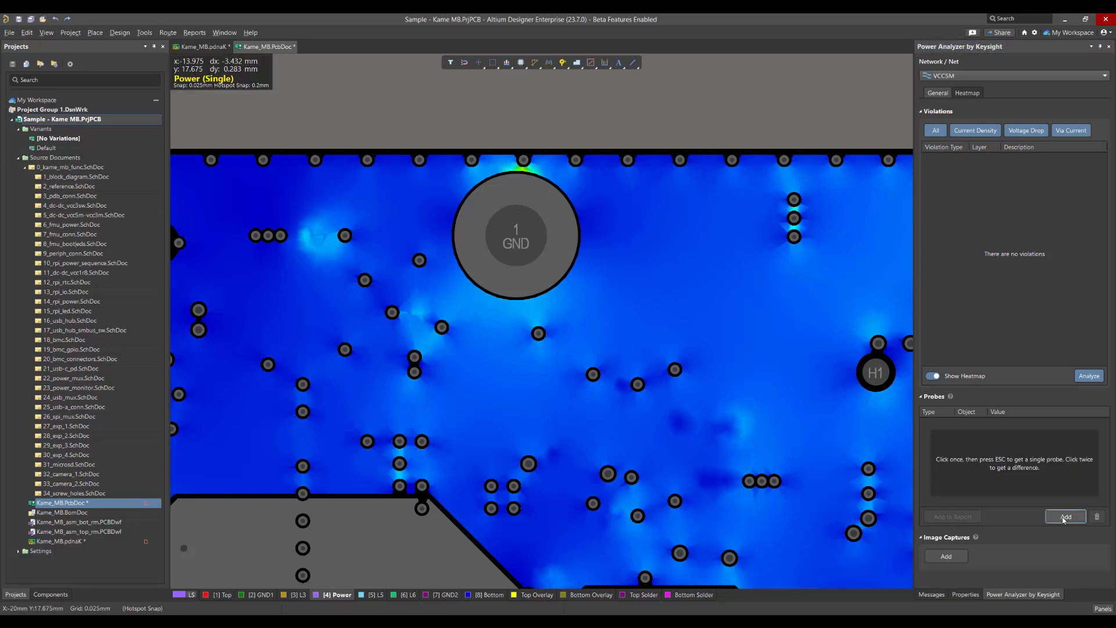
click(524, 171)
key(Escape)
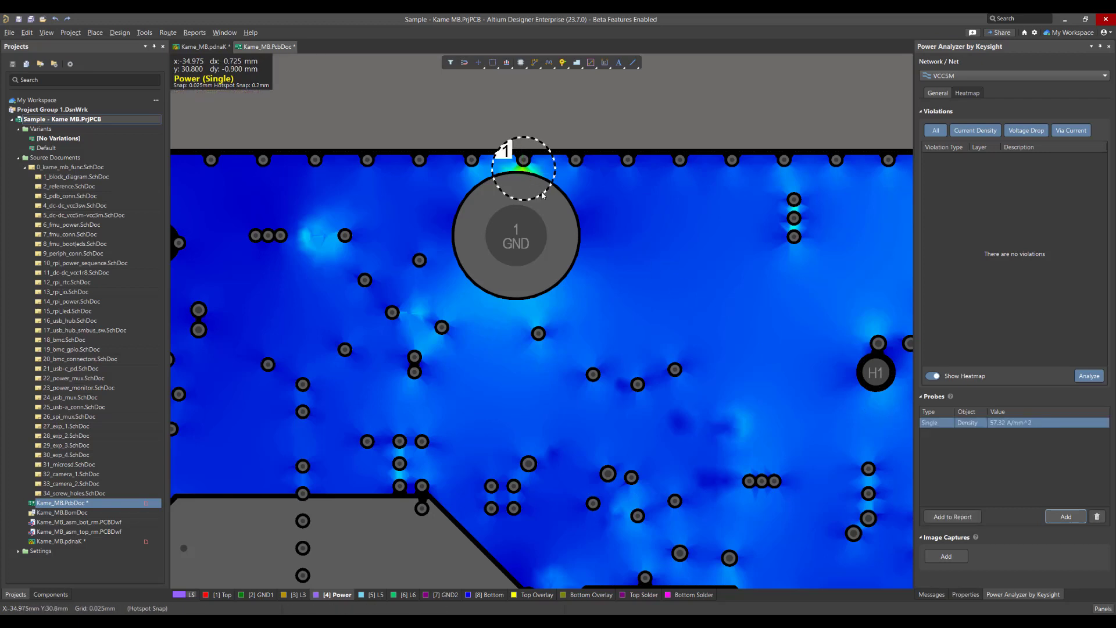
Step: Place a difference probe from below the GND pad to a point on its right, reading 10.19 A/mm^2
click(1066, 516)
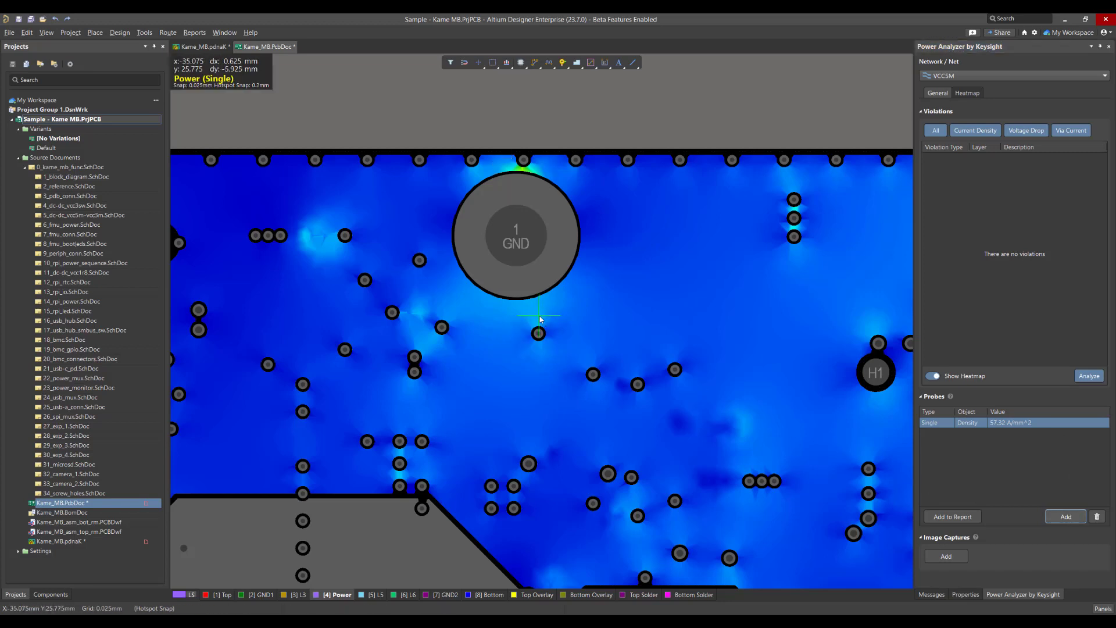
click(540, 316)
click(631, 250)
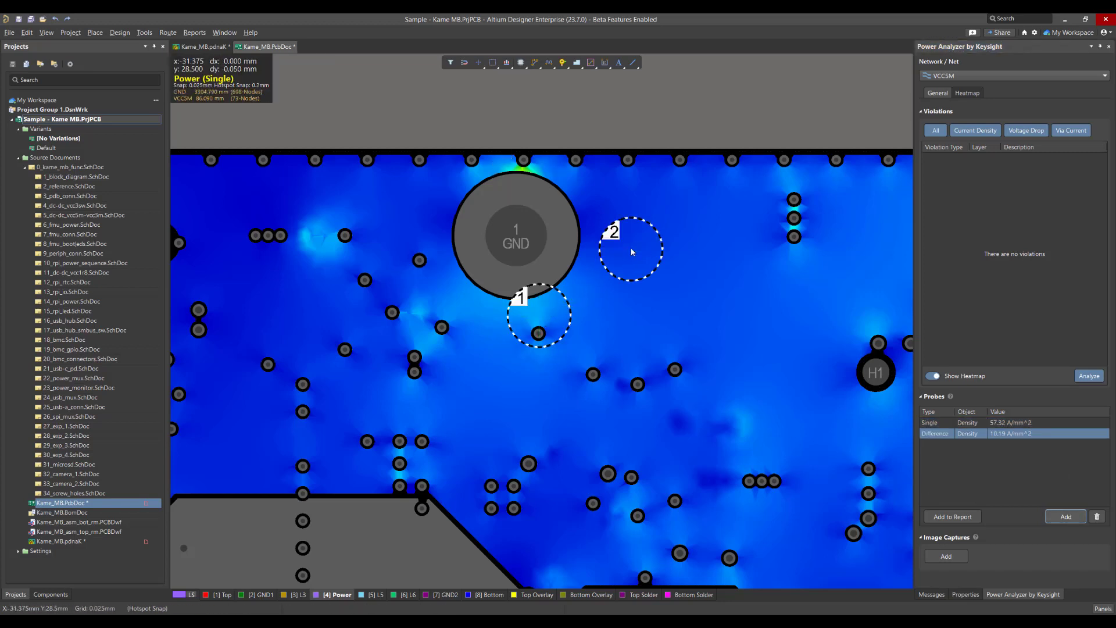
mouse_move(1006, 438)
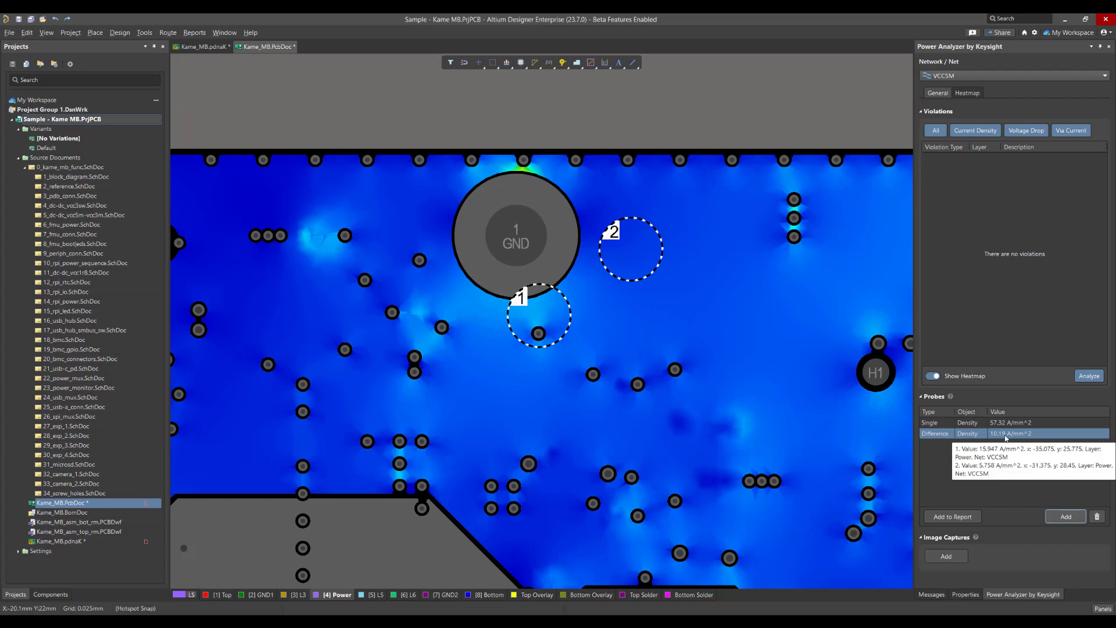
Step: Delete the 10.19 A/mm^2 difference probe, keeping the 57.32 A/mm^2 single probe
click(1098, 518)
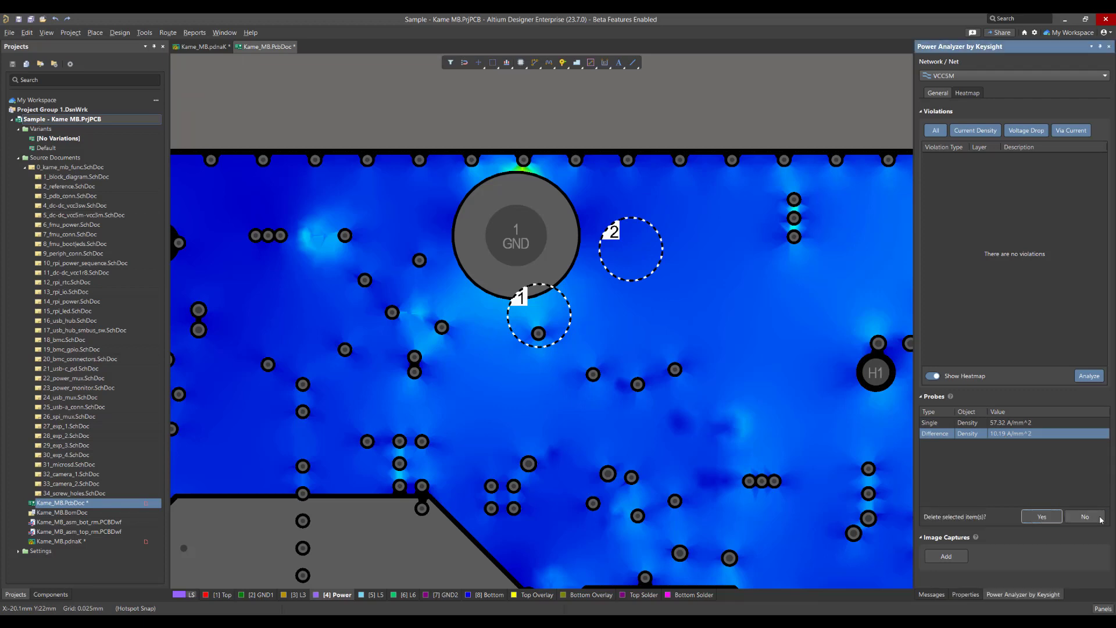
click(1042, 517)
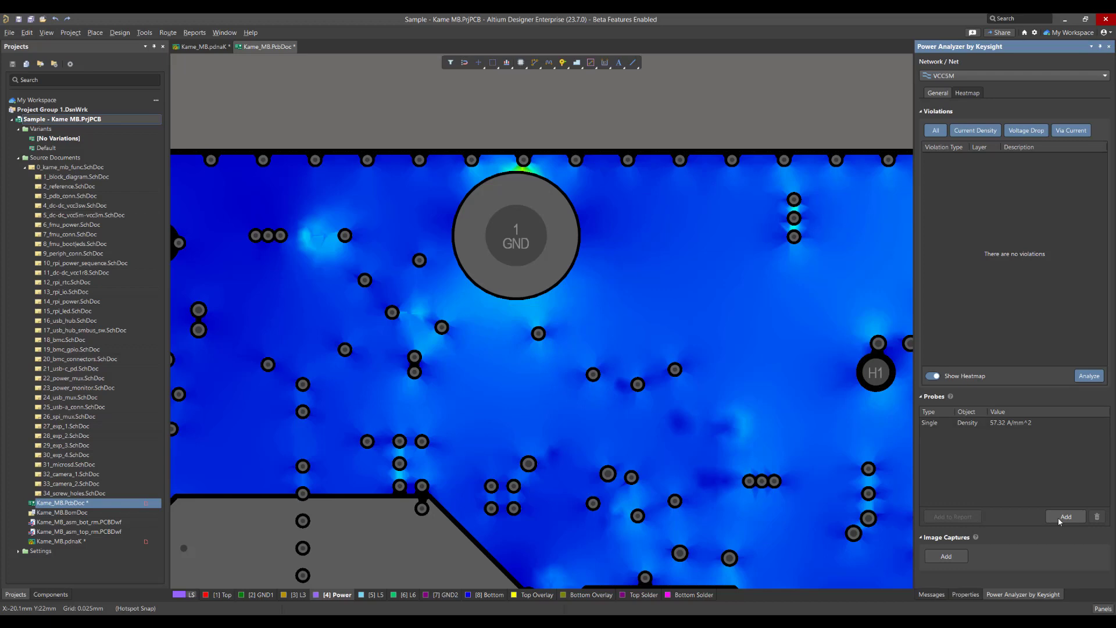
click(1066, 516)
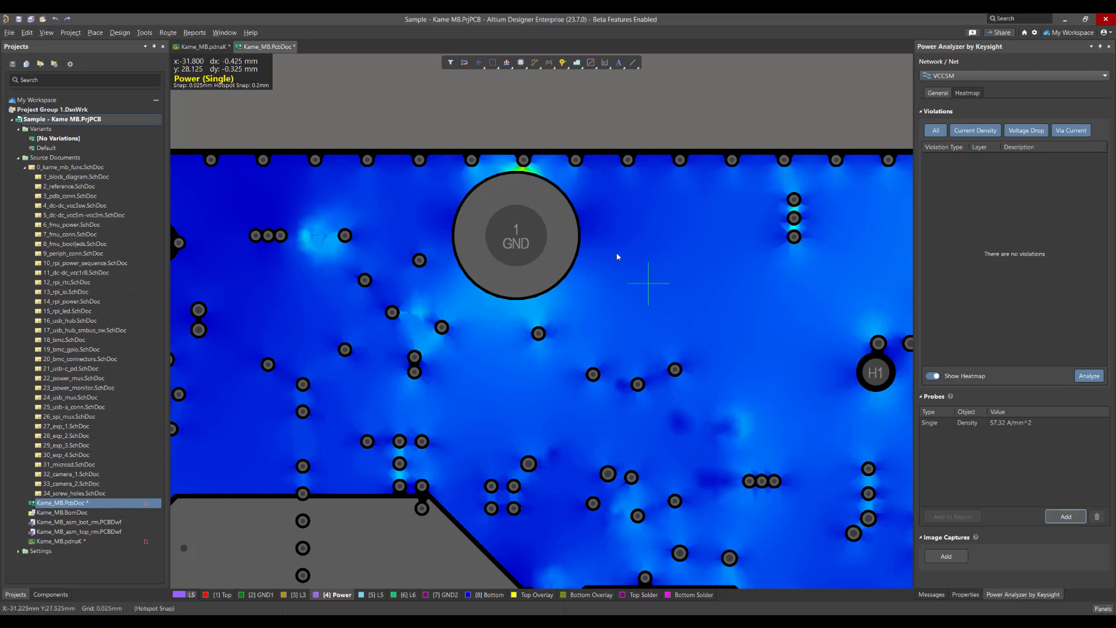
Step: Cancel the extra probe at the via above the GND pad, leaving only the 57.32 A/mm^2 probe
click(524, 160)
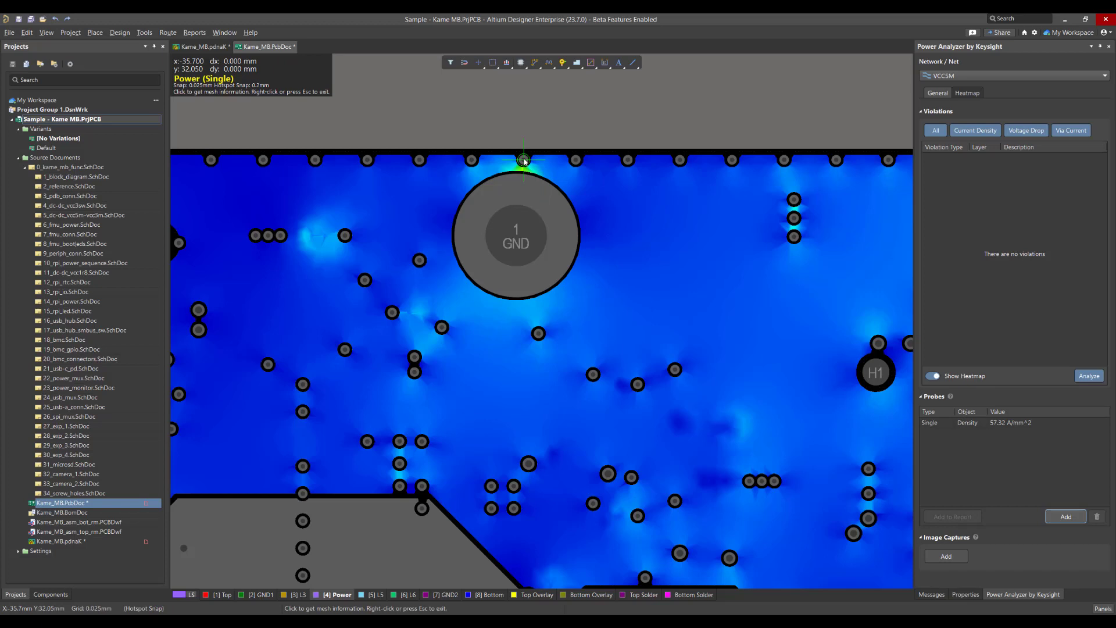
right_click(524, 161)
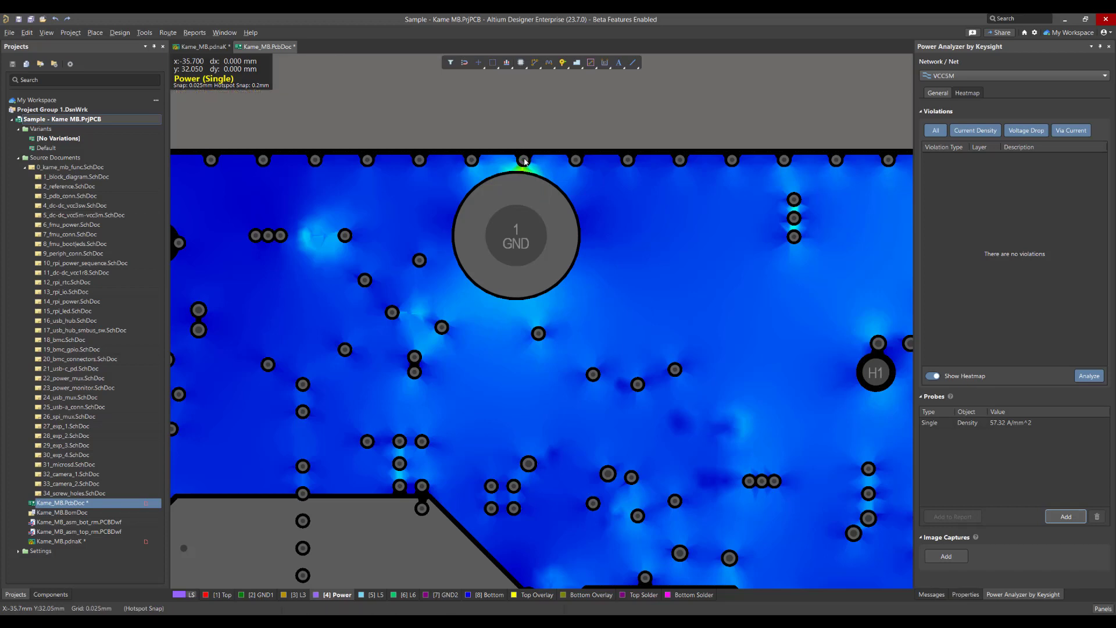
scroll(498, 392, down, 1)
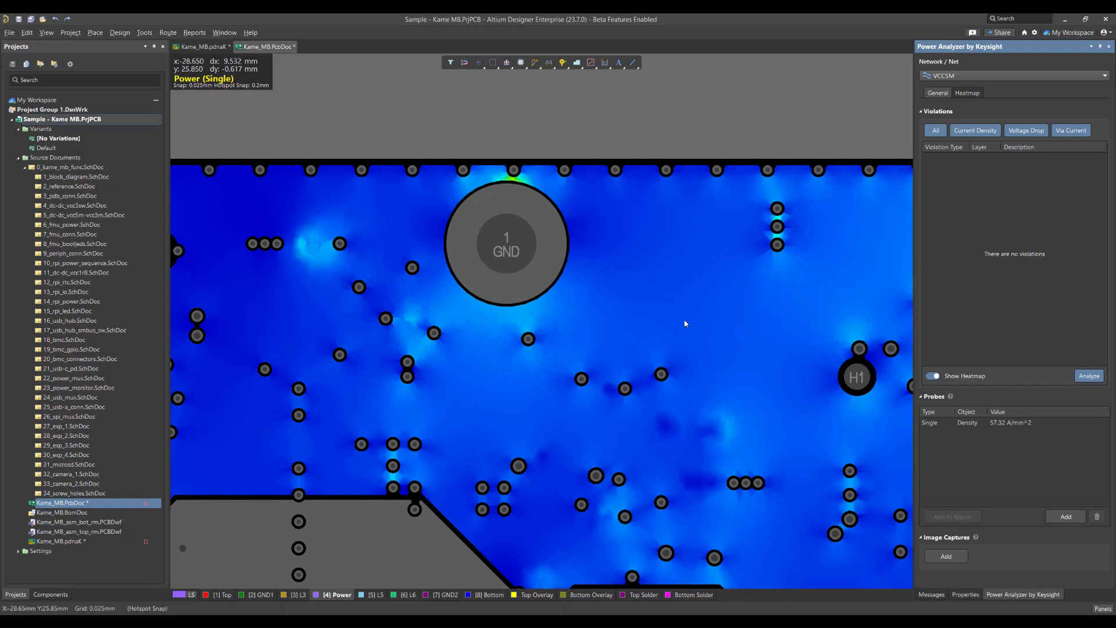
Step: Add a 'Probe' image capture of the single density probe view to the report
click(1009, 424)
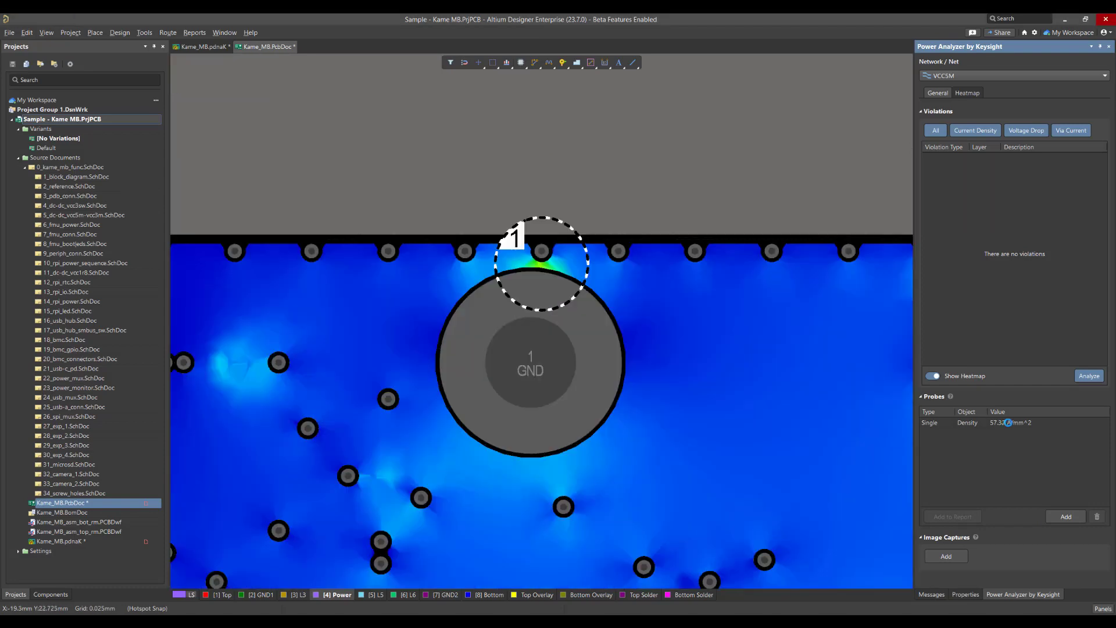
click(960, 517)
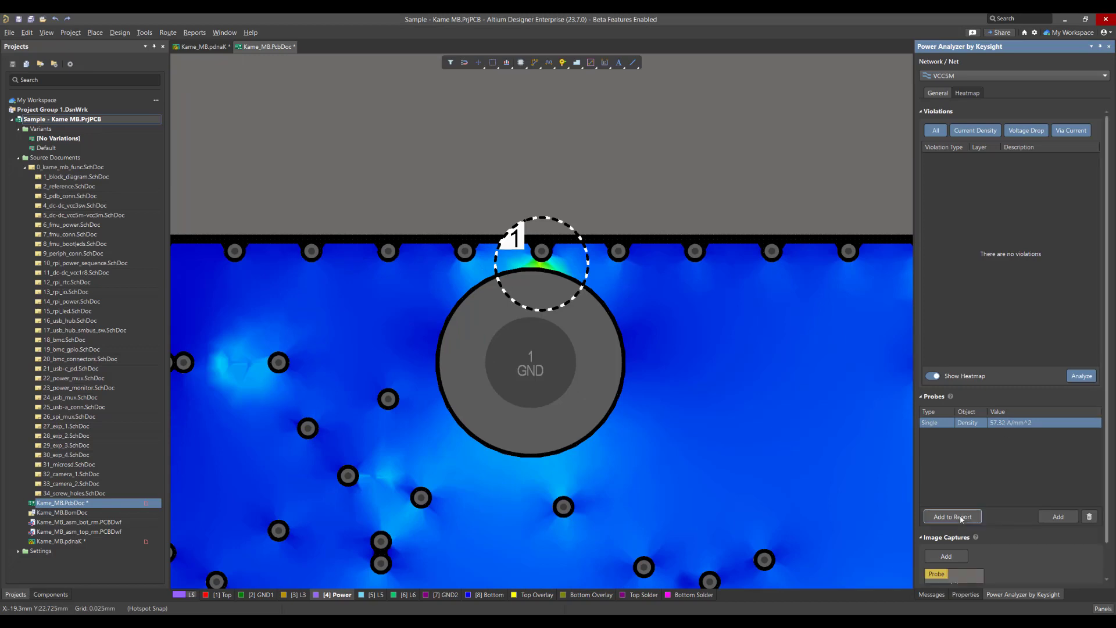
scroll(987, 538, down, 1)
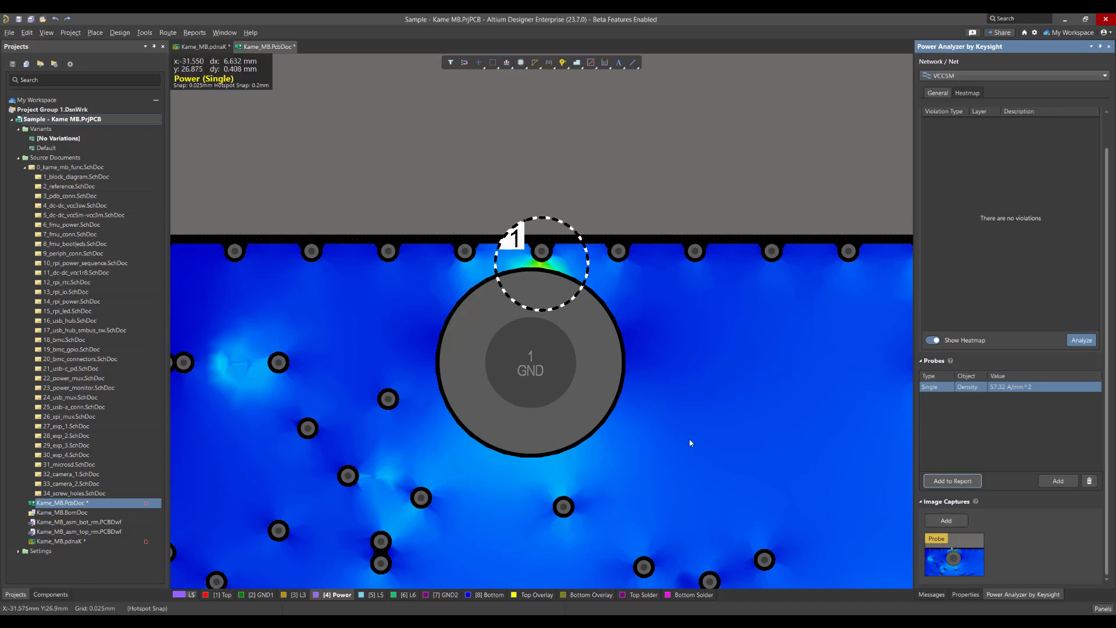
Step: Fit the whole board in view and add a second image capture of the Power-plane heatmap
scroll(690, 444, down, 5)
drag(719, 444, 571, 295)
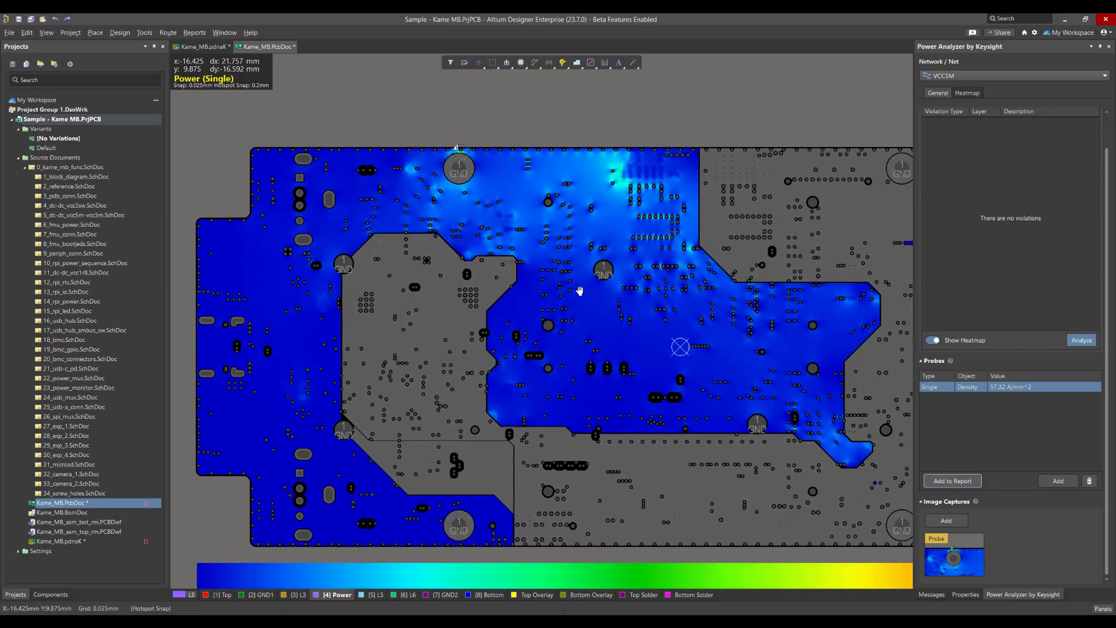
click(942, 521)
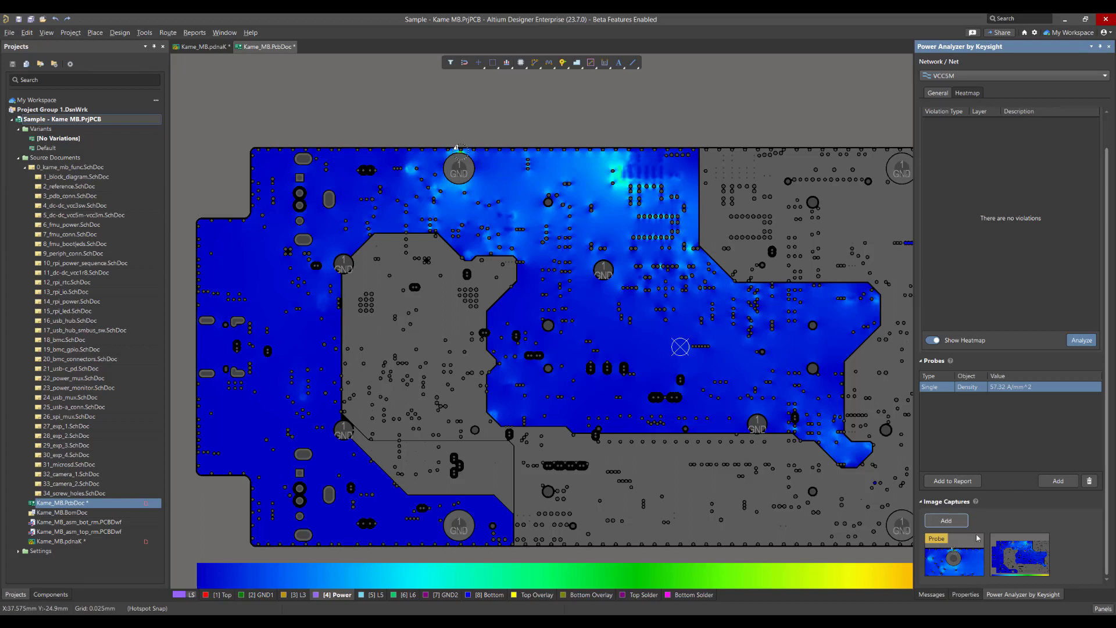
Step: Delete the second whole-board image capture so only the Probe capture remains
mouse_move(1013, 552)
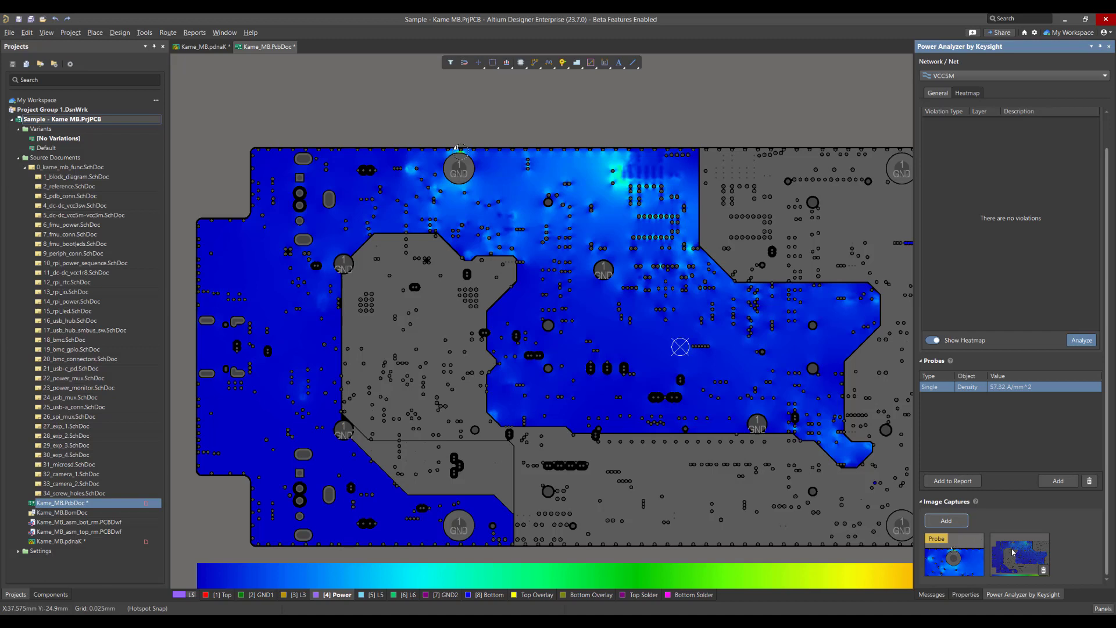
click(1044, 571)
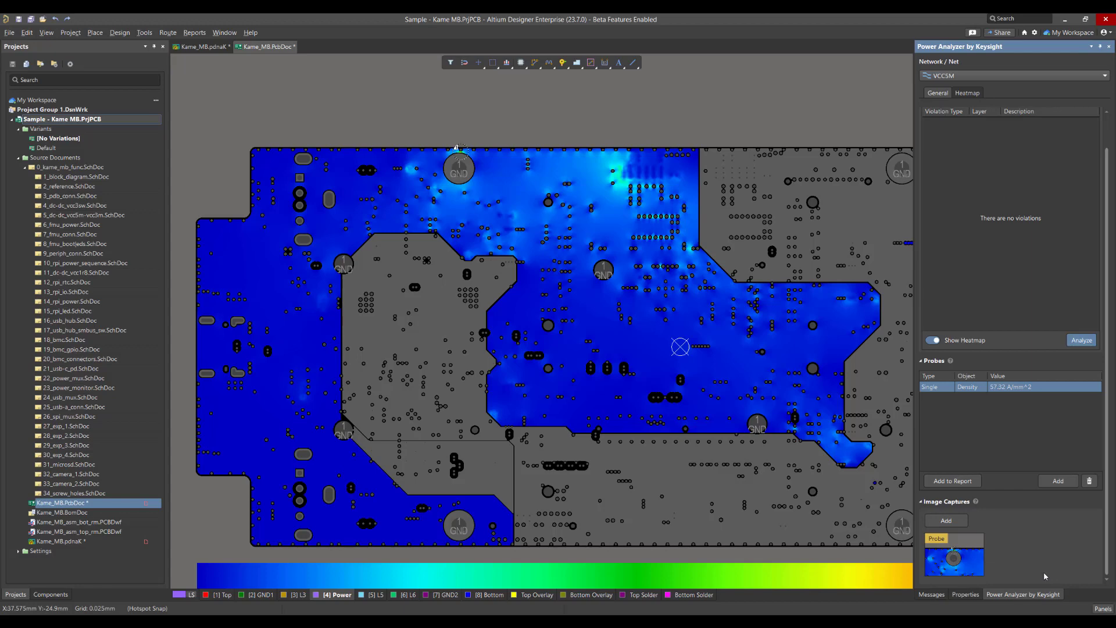